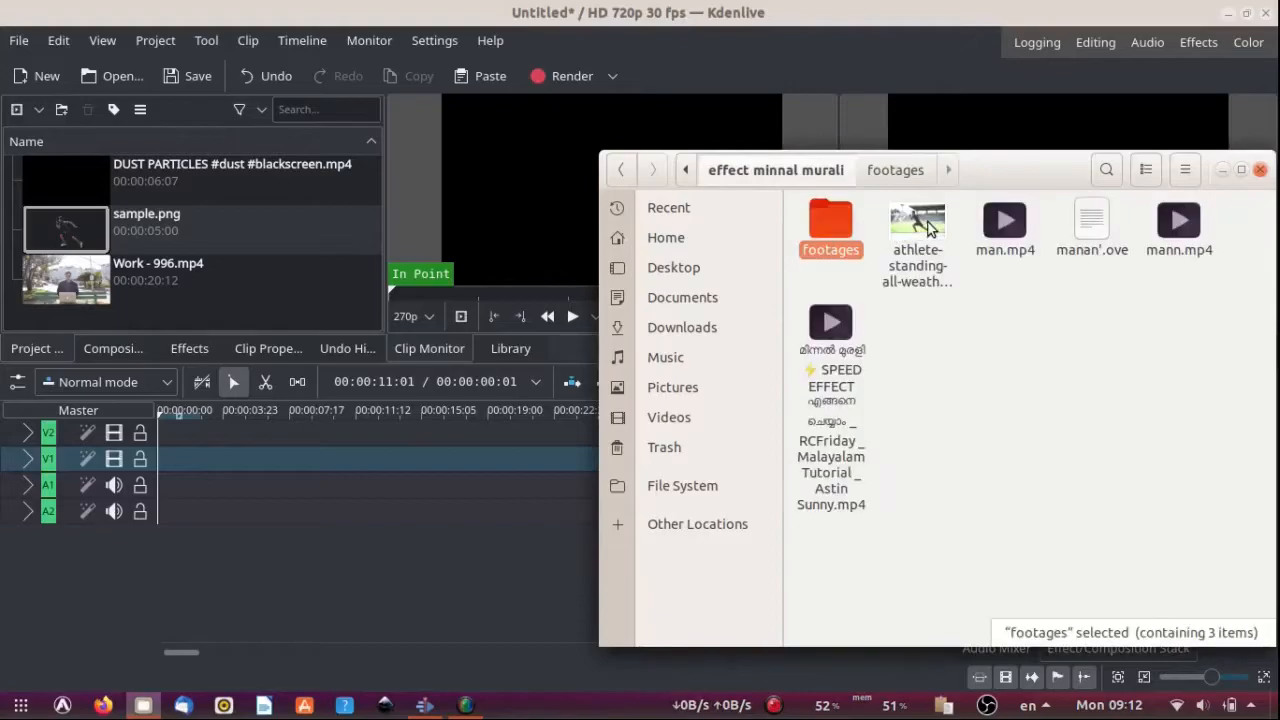
- Place Work - 996.mp4 at the start of track V1 and play the sequence up to 00:00:03:28
{"action": "scroll", "coordinate": [221, 268], "scroll_direction": "down", "scroll_amount": 1}
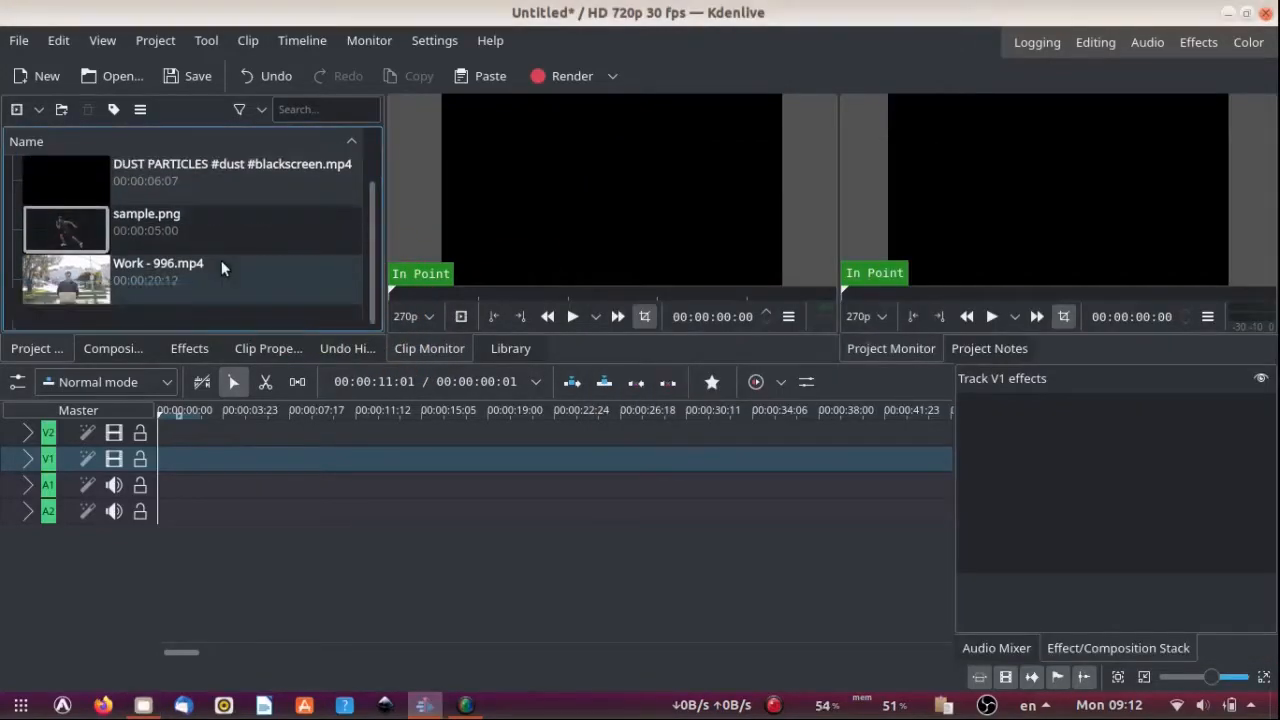
{"action": "left_click_drag", "start_coordinate": [221, 268], "coordinate": [249, 430]}
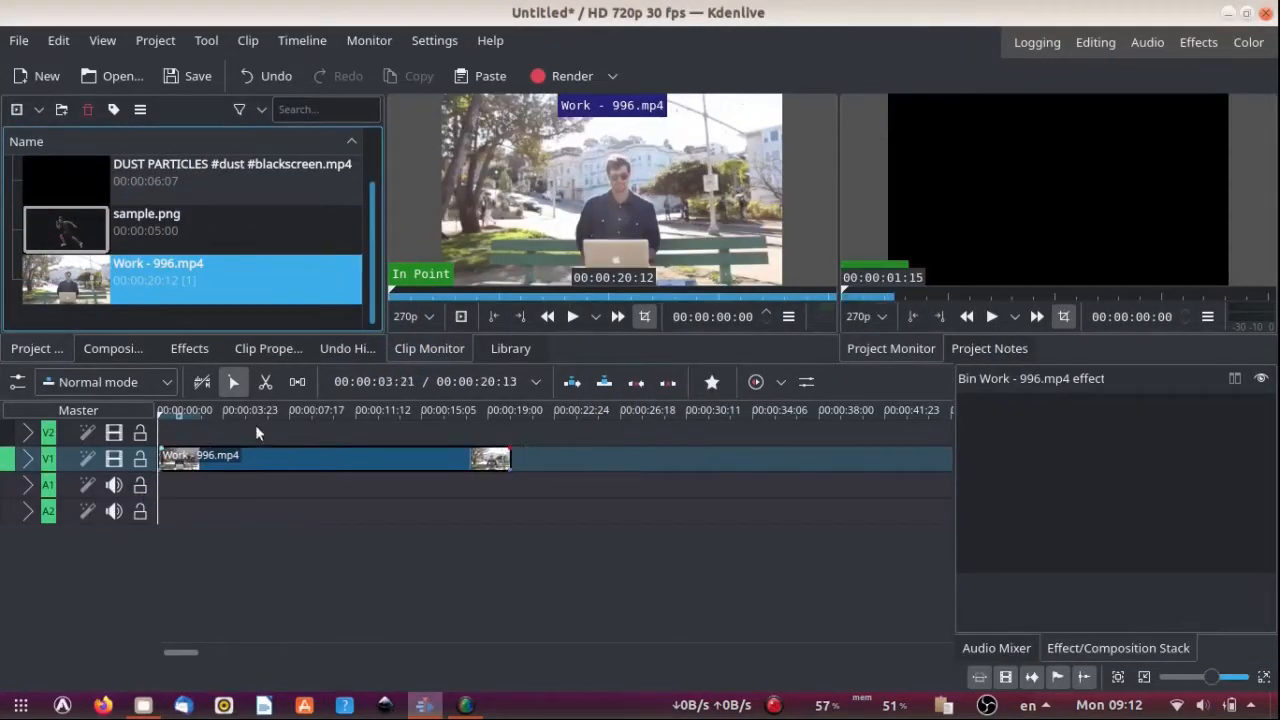
{"action": "key", "text": "space"}
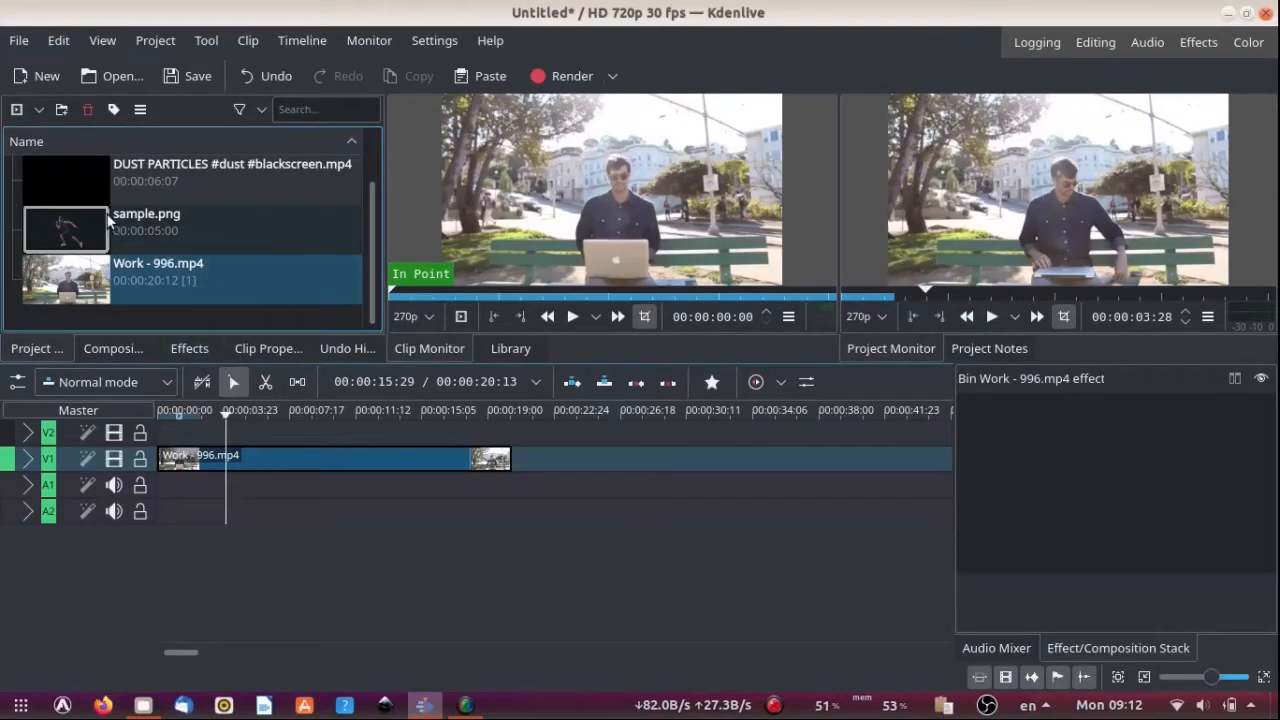
- Place the athlete running-track image on track V2 at the playhead, extend it to a duration of 00:09:28, and preview it
{"action": "left_click_drag", "start_coordinate": [62, 188], "coordinate": [243, 458]}
{"action": "left_click_drag", "start_coordinate": [312, 434], "coordinate": [397, 434]}
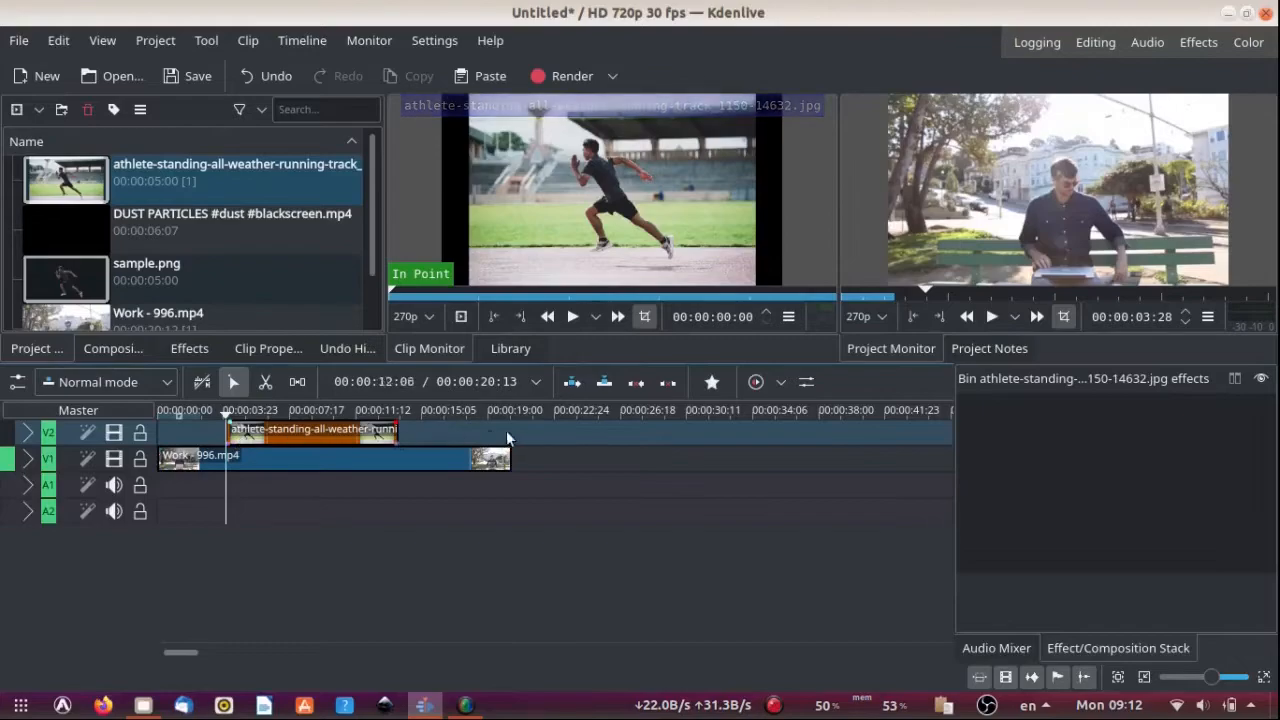
{"action": "key", "text": "space"}
{"action": "key", "text": "space"}
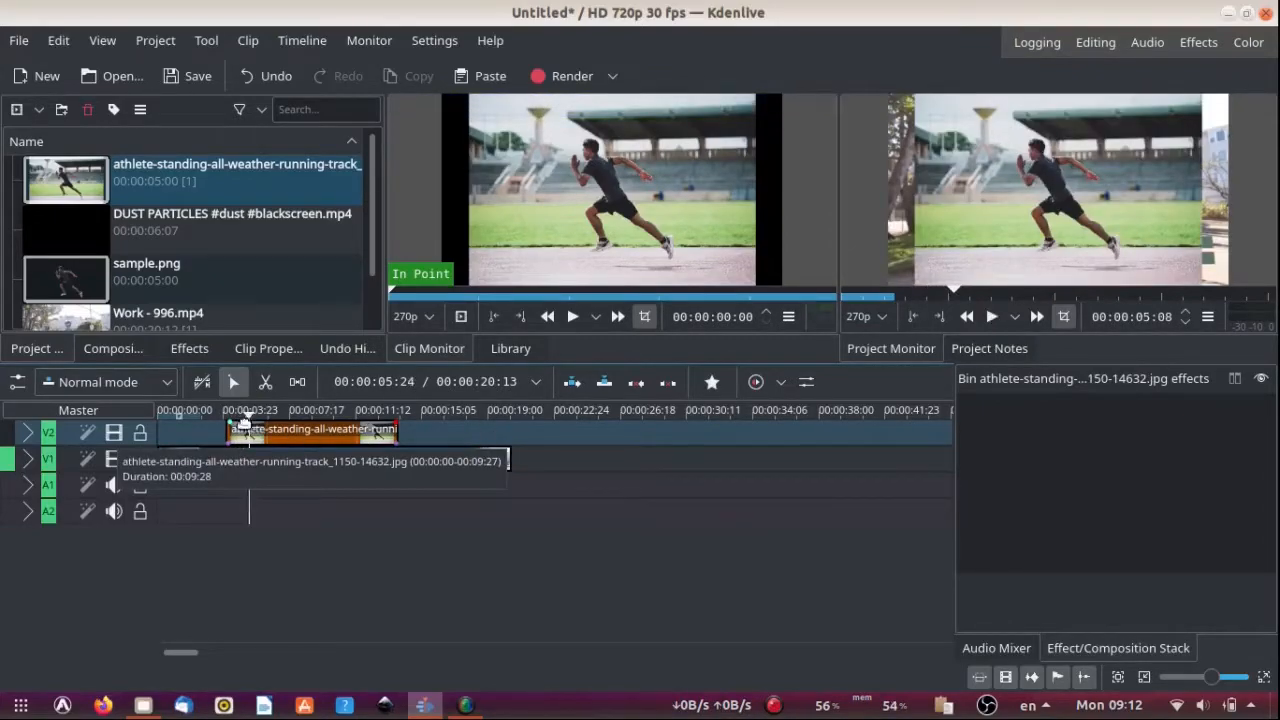
- Find the Rotoscoping effect and apply it to the athlete image clip on track V2
{"action": "left_click", "coordinate": [342, 440]}
{"action": "left_click", "coordinate": [180, 350]}
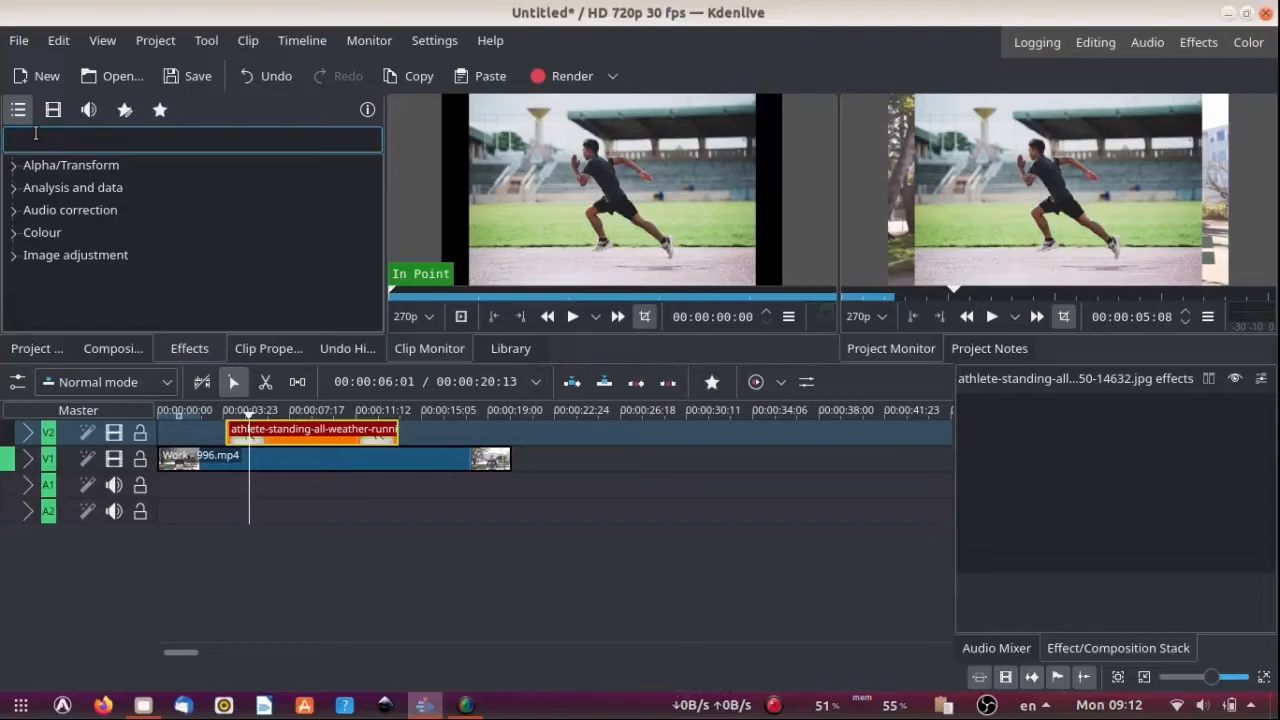
{"action": "type", "text": "roto"}
{"action": "left_click_drag", "start_coordinate": [97, 188], "coordinate": [282, 433]}
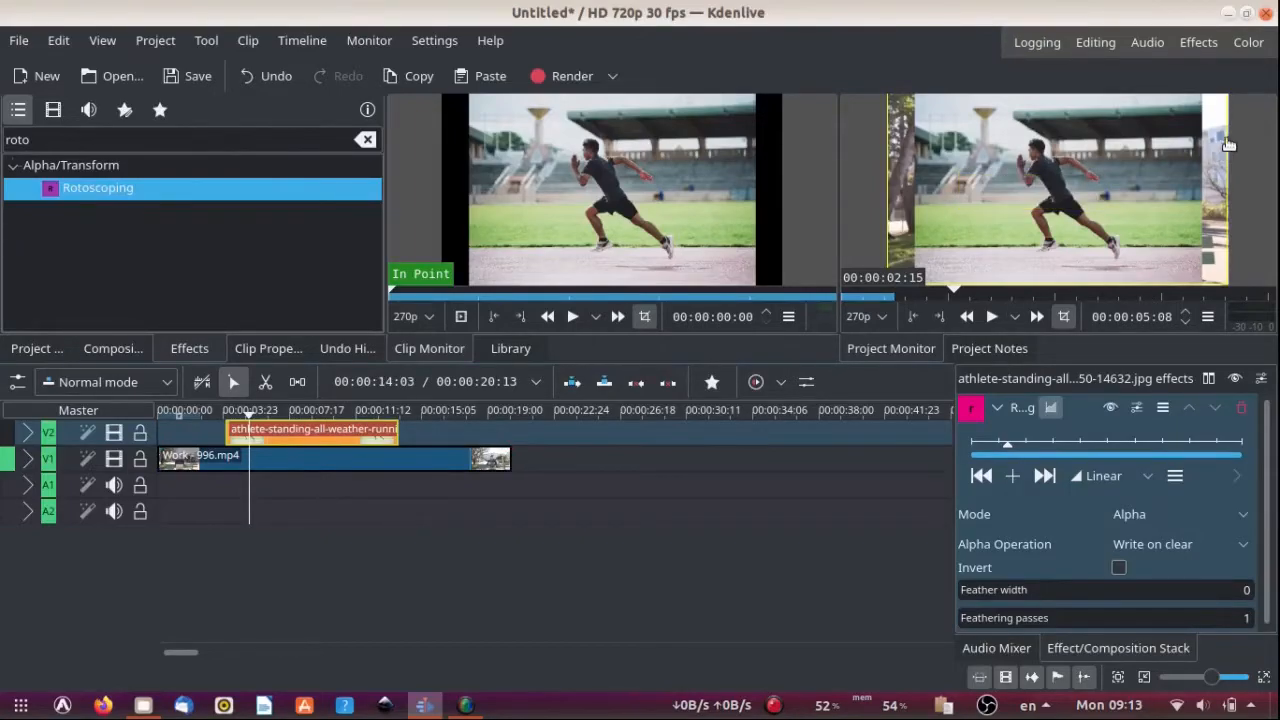
- In the full-screen project monitor, trace a closed rotoscoping mask around the running athlete's body, arms, legs and shoes
{"action": "left_click", "coordinate": [1256, 113]}
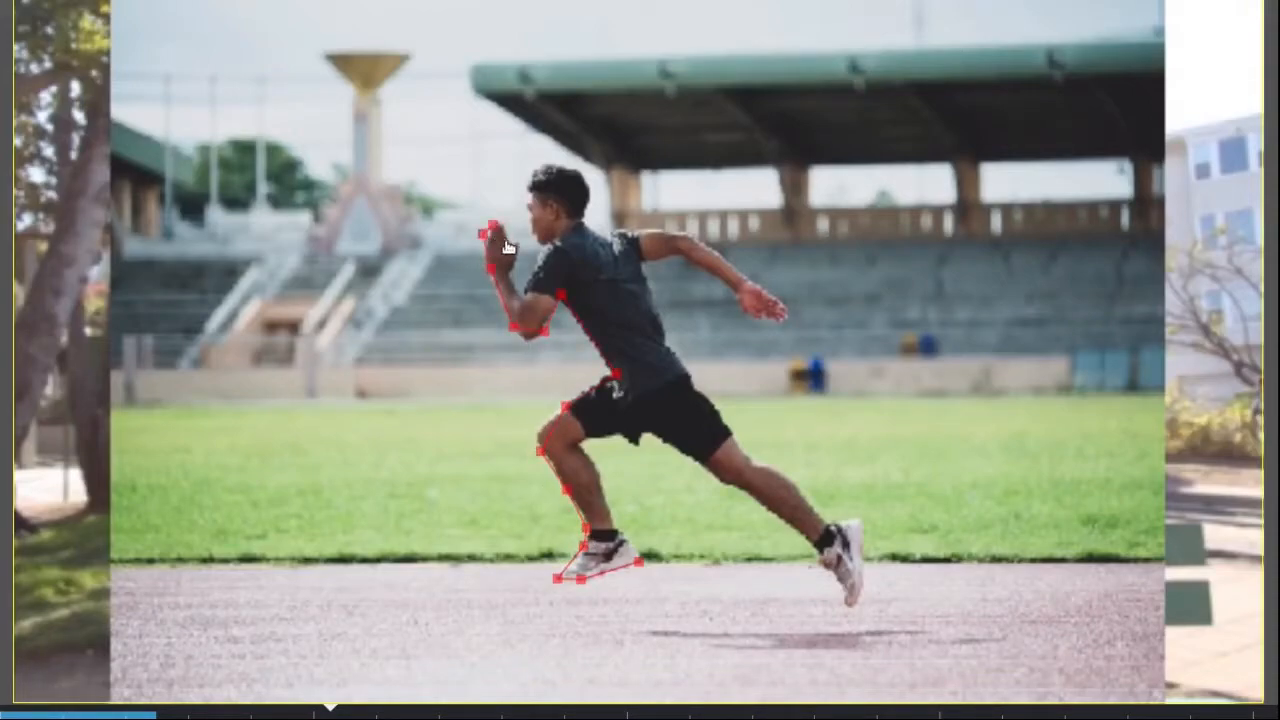
{"action": "left_click", "coordinate": [616, 232]}
{"action": "left_click", "coordinate": [658, 218]}
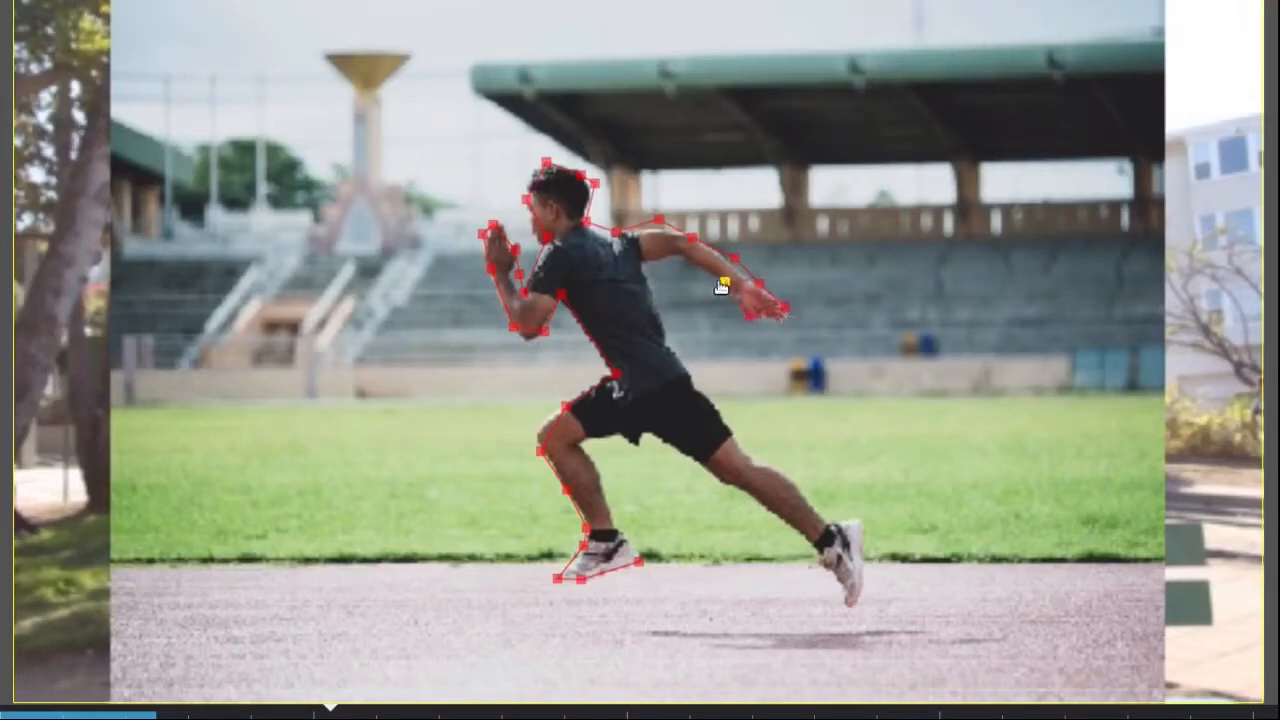
{"action": "left_click", "coordinate": [709, 405]}
{"action": "left_click", "coordinate": [746, 446]}
{"action": "left_click", "coordinate": [772, 473]}
{"action": "left_click", "coordinate": [843, 528]}
{"action": "left_click", "coordinate": [855, 538]}
{"action": "left_click", "coordinate": [854, 557]}
{"action": "left_click", "coordinate": [857, 601]}
{"action": "left_click", "coordinate": [837, 583]}
{"action": "left_click", "coordinate": [811, 538]}
{"action": "left_click", "coordinate": [766, 510]}
{"action": "left_click", "coordinate": [718, 473]}
{"action": "left_click", "coordinate": [616, 503]}
{"action": "left_click", "coordinate": [632, 543]}
{"action": "left_click", "coordinate": [640, 562]}
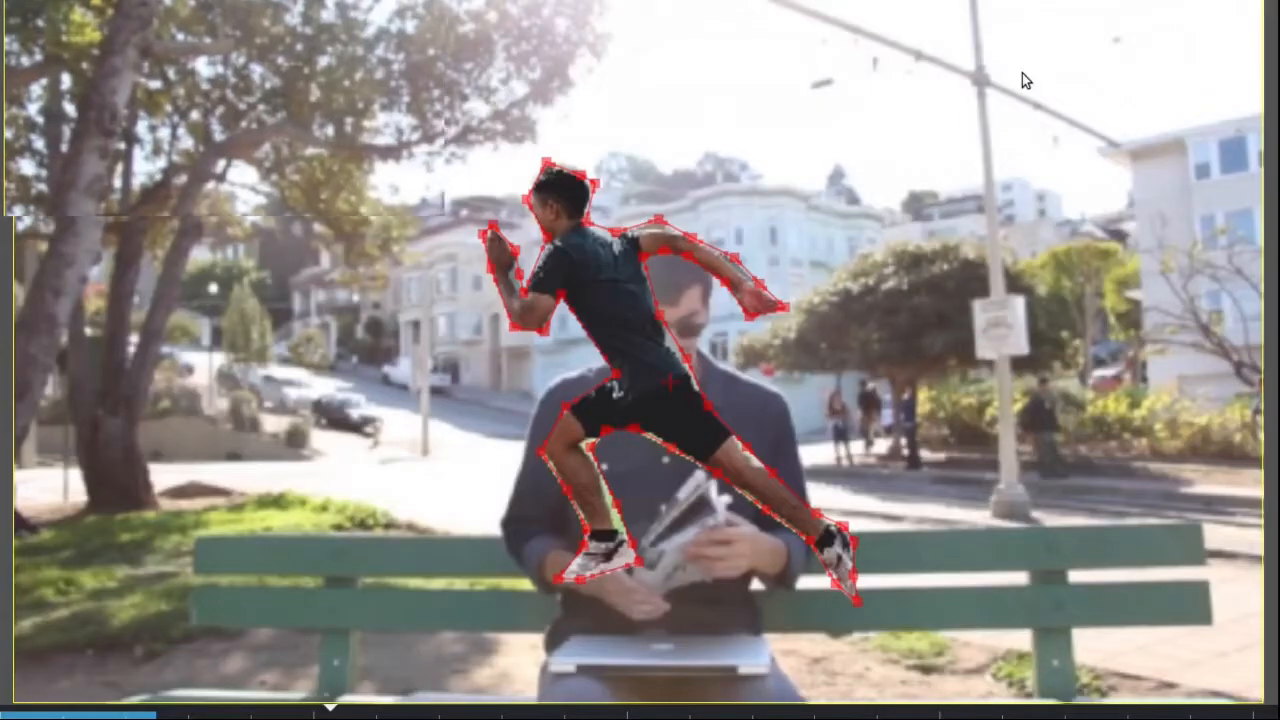
{"action": "key", "text": "Escape"}
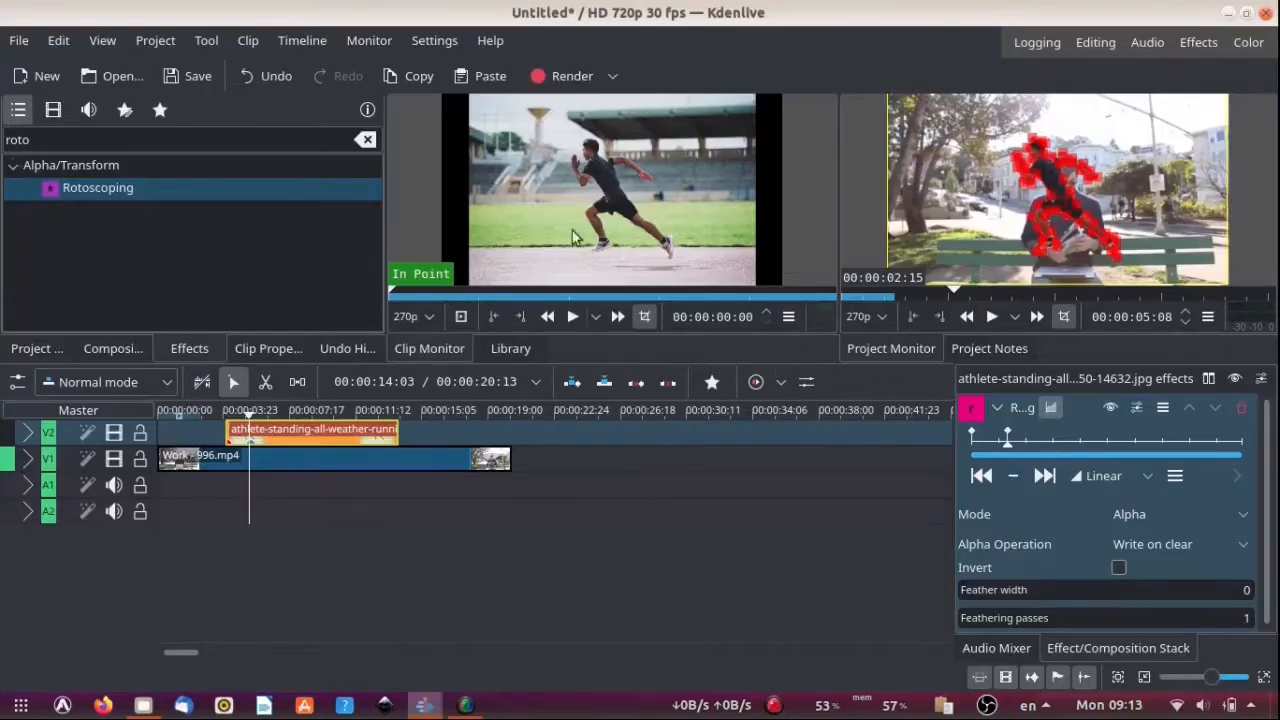
- Play the sequence from before the athlete clip to check the cutout over the bench footage
{"action": "left_click", "coordinate": [197, 444]}
{"action": "key", "text": "space"}
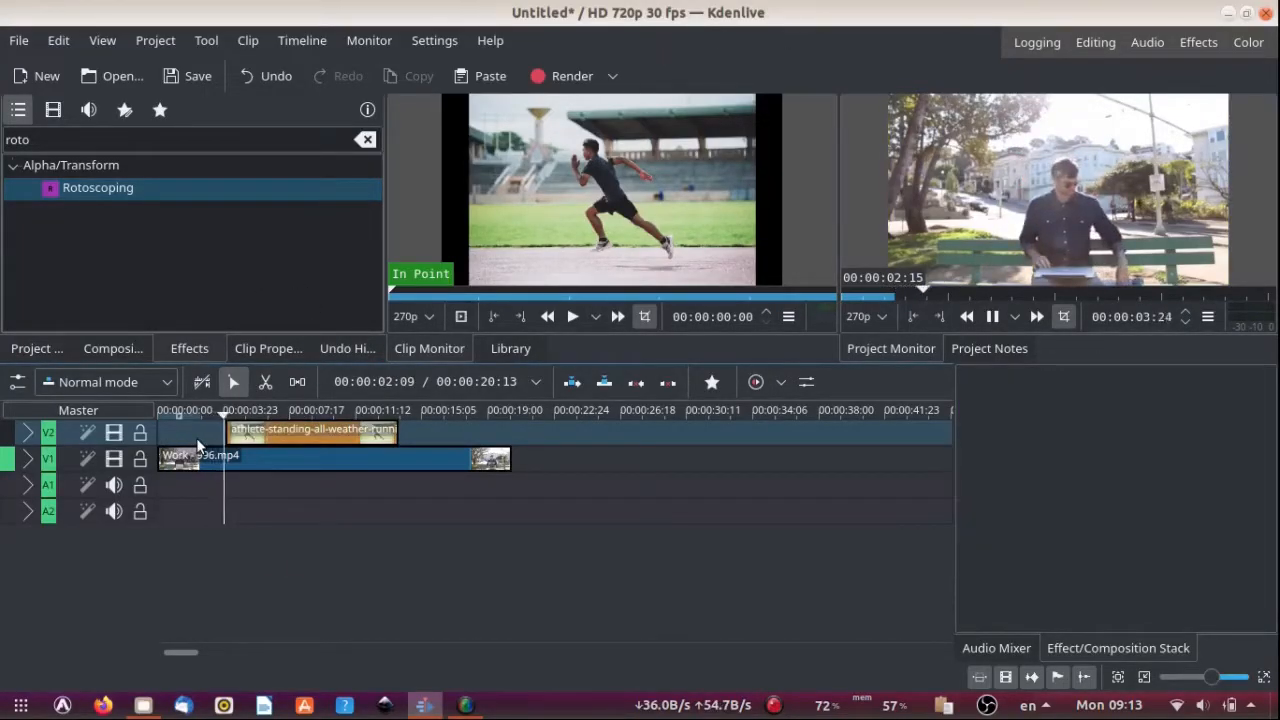
{"action": "key", "text": "space"}
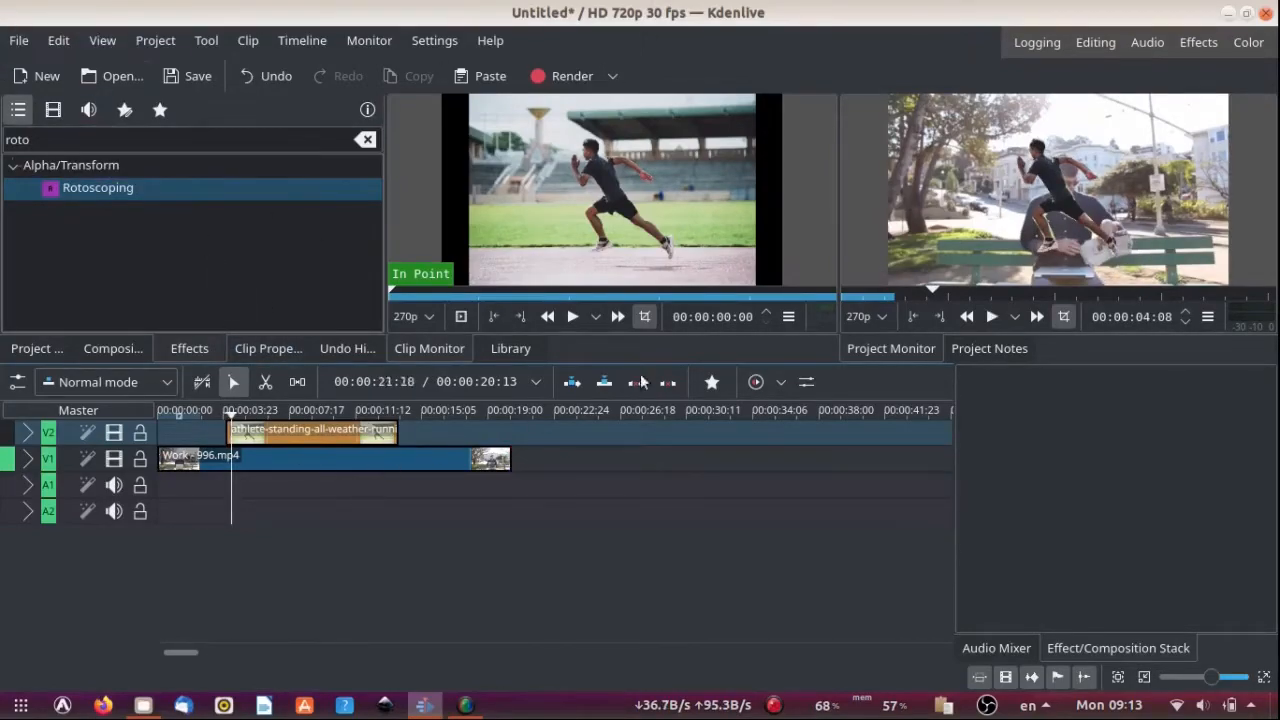
- Add the favourite Transform effect to the athlete image clip and bring its settings into view
{"action": "left_click", "coordinate": [713, 383]}
{"action": "left_click", "coordinate": [735, 431]}
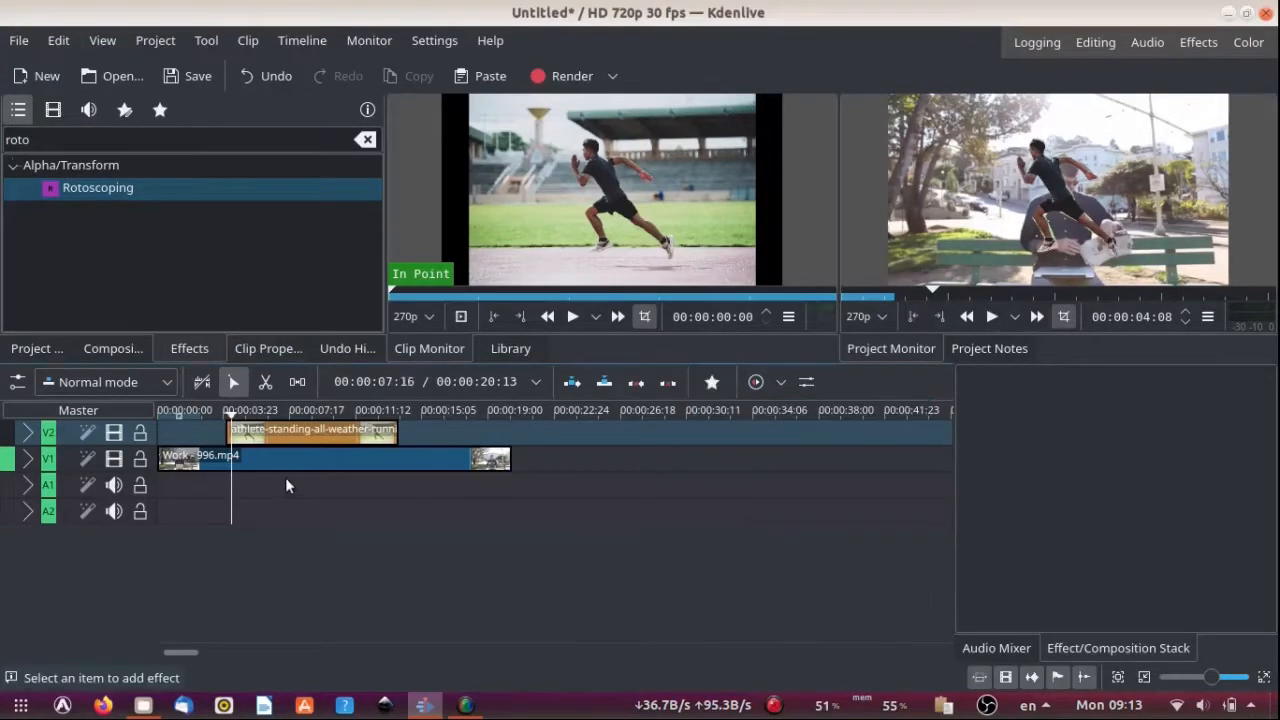
{"action": "left_click", "coordinate": [288, 436]}
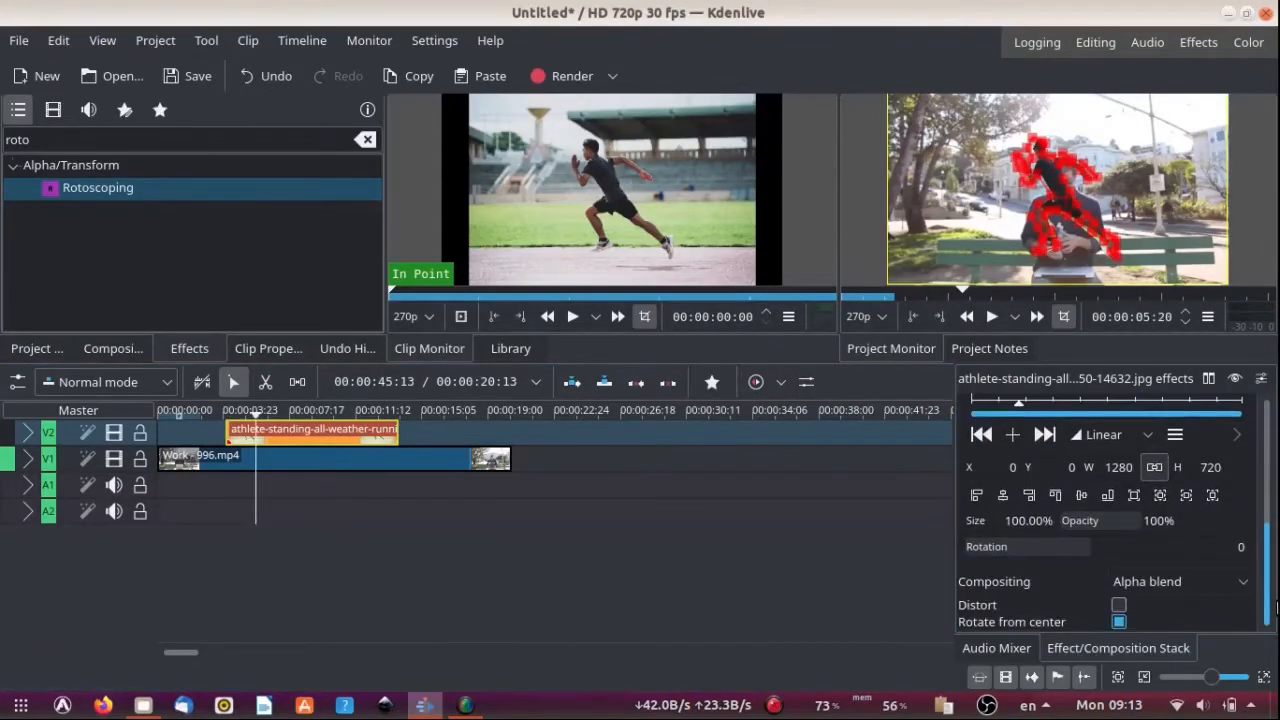
{"action": "scroll", "coordinate": [1150, 520], "scroll_direction": "up", "scroll_amount": 2}
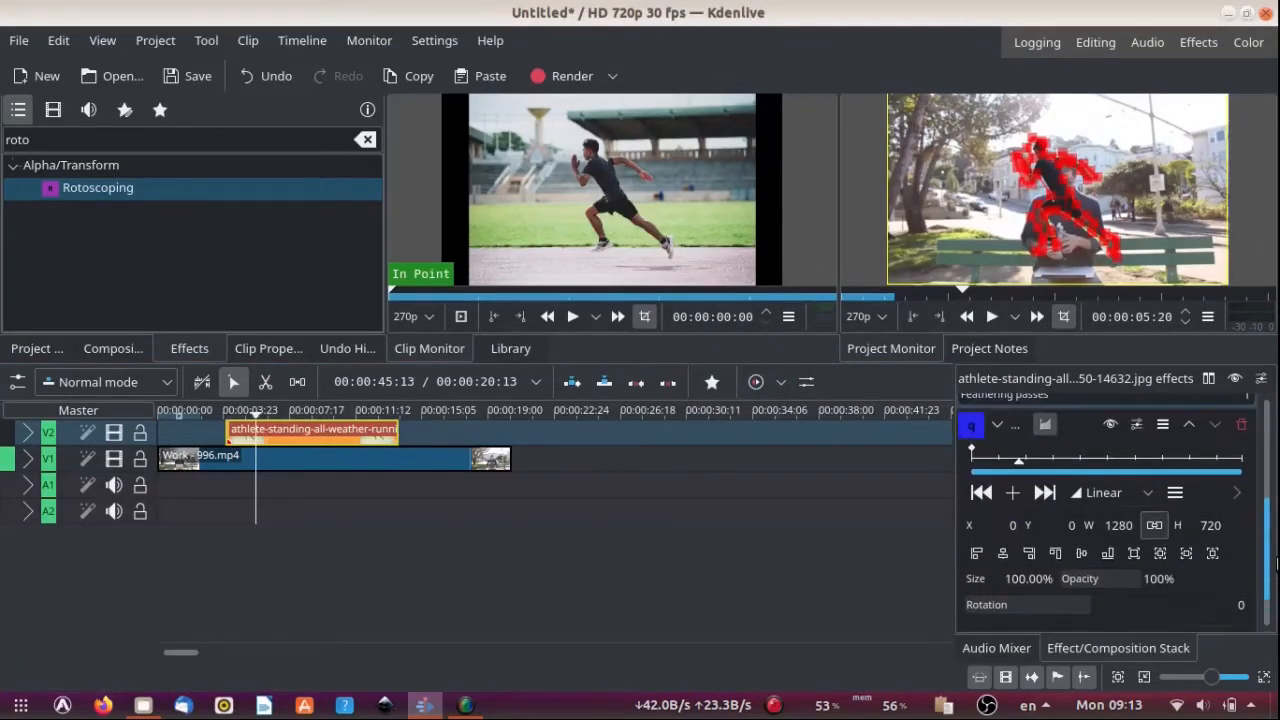
- At the clip's first frame, set the Transform size to 160% and move the athlete beyond the video's right edge, at about X 455, Y -35
{"action": "left_click", "coordinate": [1010, 460]}
{"action": "left_click_drag", "start_coordinate": [1005, 468], "coordinate": [962, 467]}
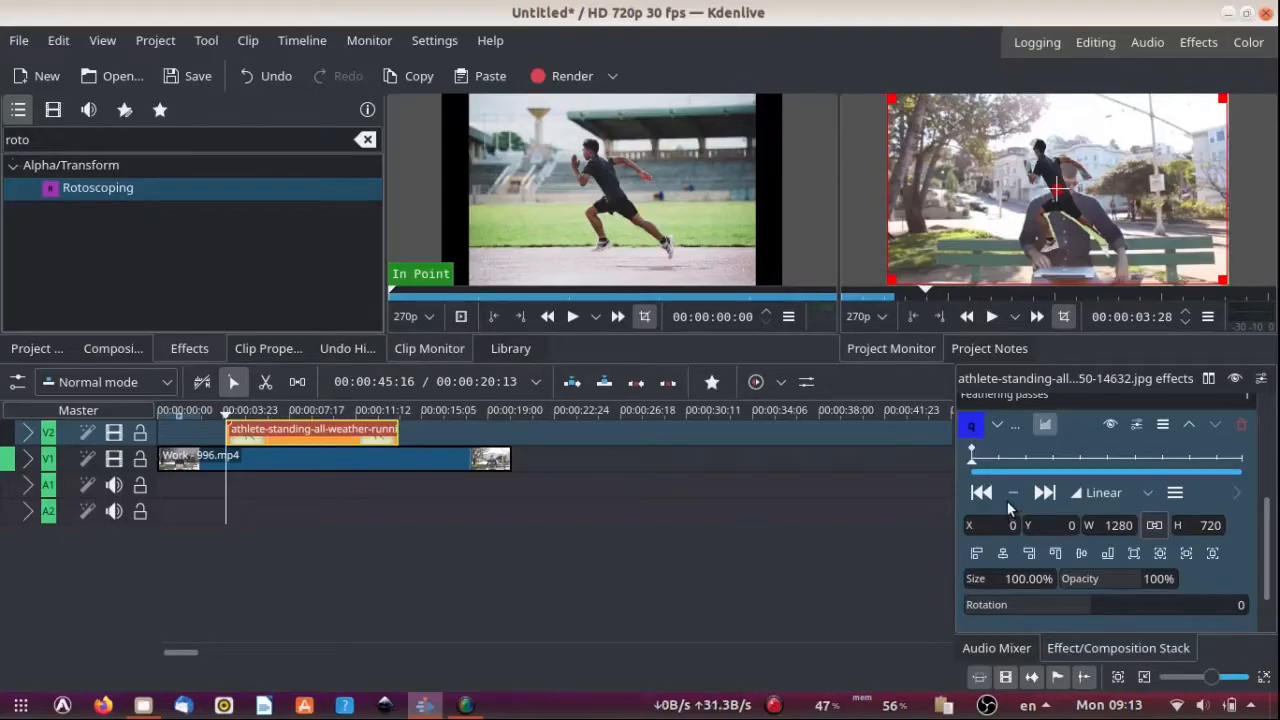
{"action": "left_click_drag", "start_coordinate": [1060, 187], "coordinate": [1098, 224]}
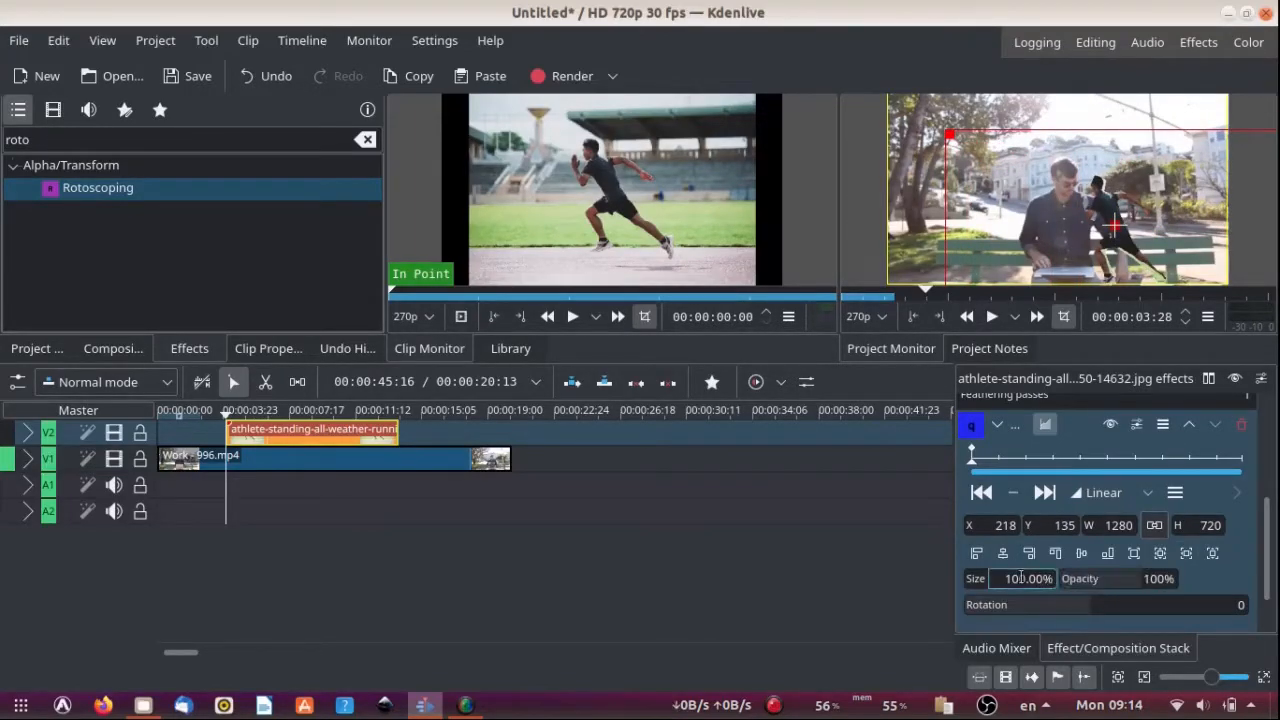
{"action": "scroll", "coordinate": [1021, 577], "scroll_direction": "up", "scroll_amount": 12}
{"action": "scroll", "coordinate": [1020, 577], "scroll_direction": "down", "scroll_amount": 3}
{"action": "left_click_drag", "start_coordinate": [1136, 210], "coordinate": [1124, 243]}
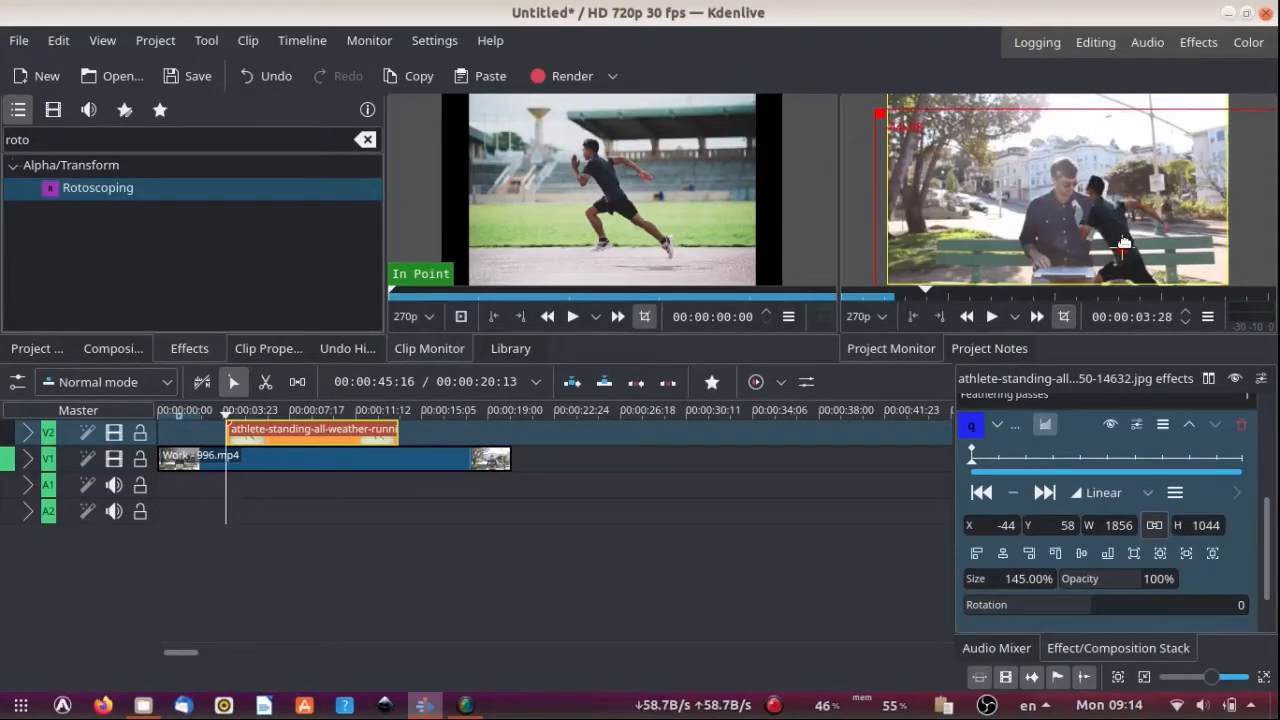
{"action": "scroll", "coordinate": [1024, 572], "scroll_direction": "up", "scroll_amount": 9}
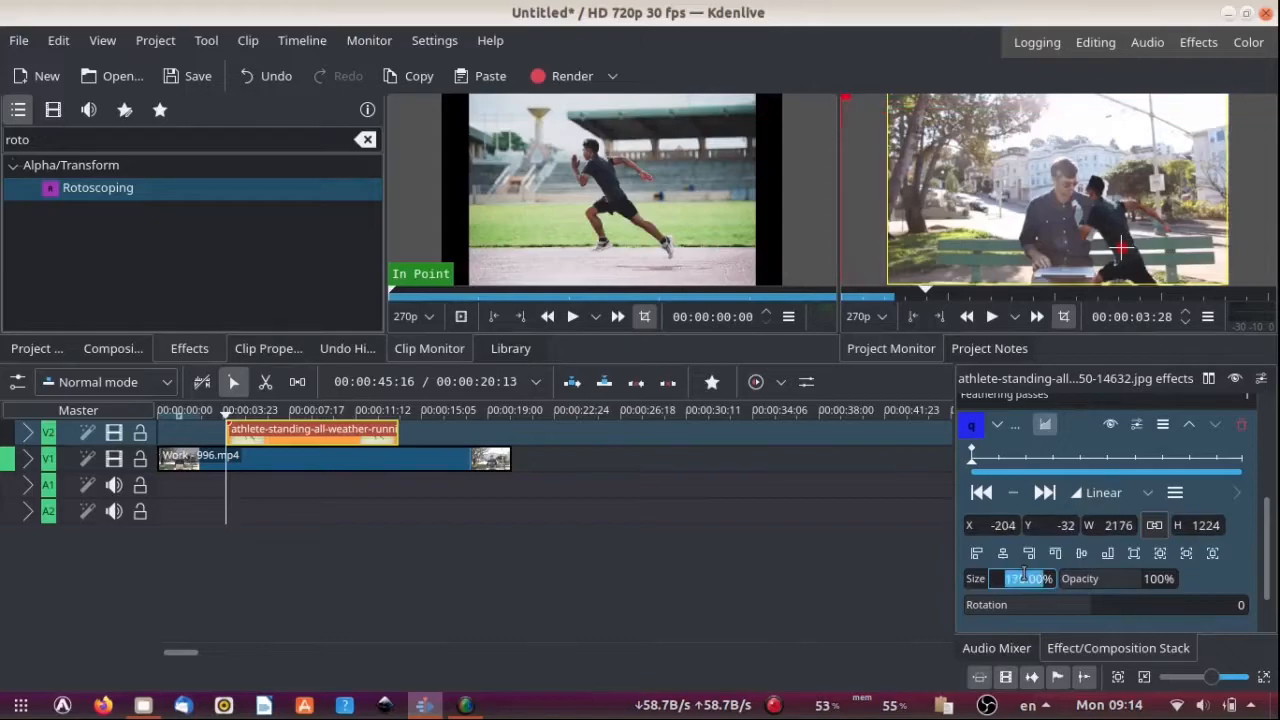
{"action": "scroll", "coordinate": [1024, 572], "scroll_direction": "down", "scroll_amount": 1}
{"action": "left_click_drag", "start_coordinate": [1119, 249], "coordinate": [1273, 242]}
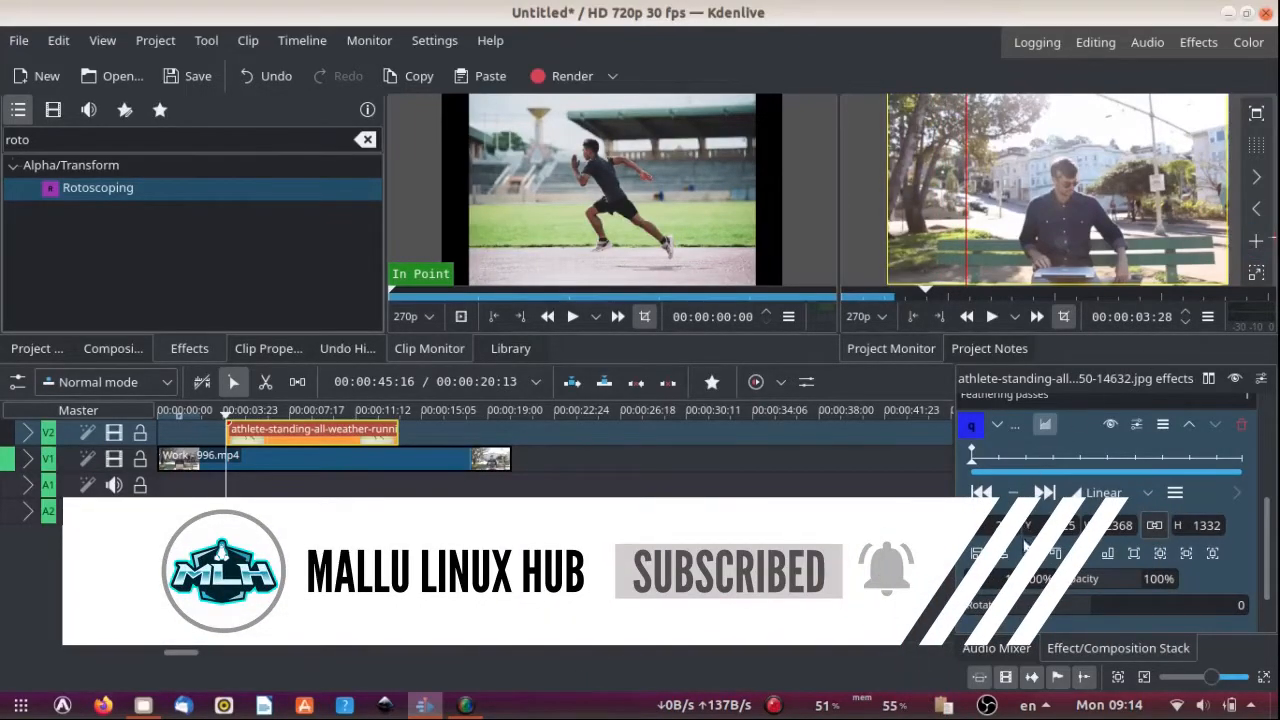
{"action": "scroll", "coordinate": [1026, 575], "scroll_direction": "down", "scroll_amount": 2}
{"action": "scroll", "coordinate": [1026, 575], "scroll_direction": "down", "scroll_amount": 3}
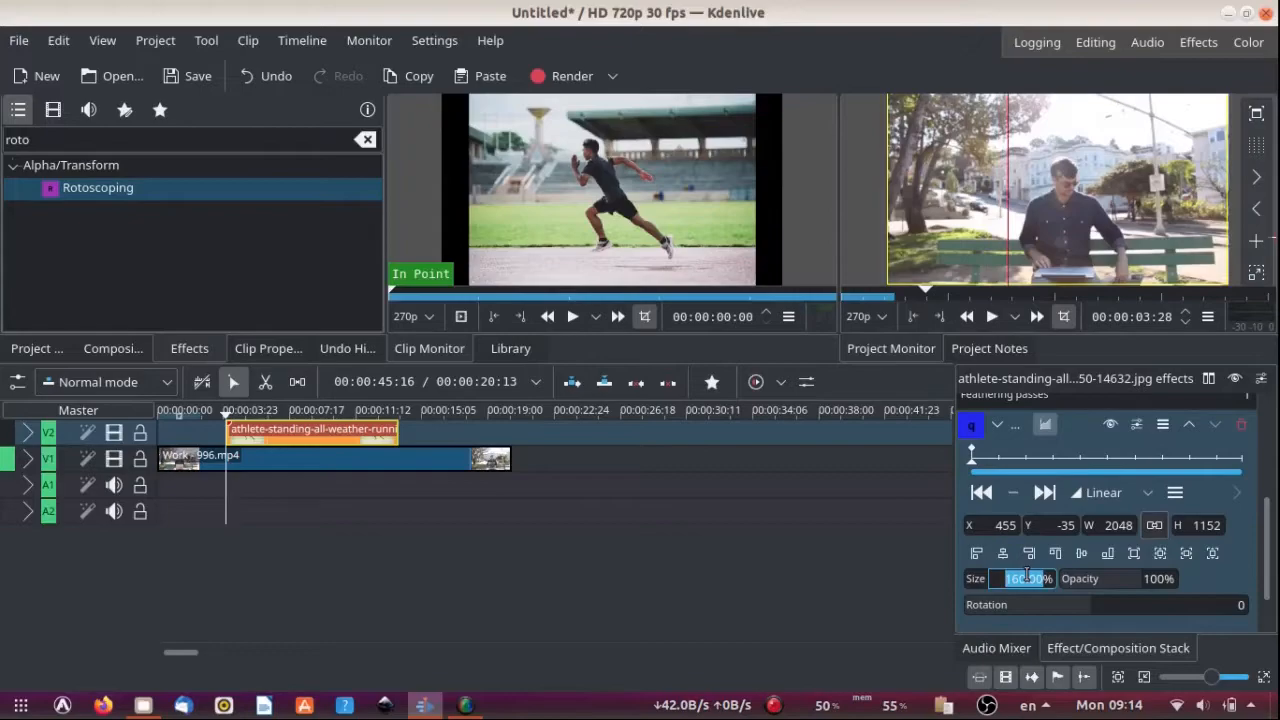
- Advance five frames from the clip's start to 00:00:04:03 and add a Transform keyframe there
{"action": "mouse_move", "coordinate": [972, 464]}
{"action": "left_mouse_down"}
{"action": "mouse_move", "coordinate": [1007, 458]}
{"action": "mouse_move", "coordinate": [950, 469]}
{"action": "left_mouse_up"}
{"action": "key", "text": "Right"}
{"action": "key", "text": "Right"}
{"action": "key", "text": "Right"}
{"action": "key", "text": "Right"}
{"action": "key", "text": "Right"}
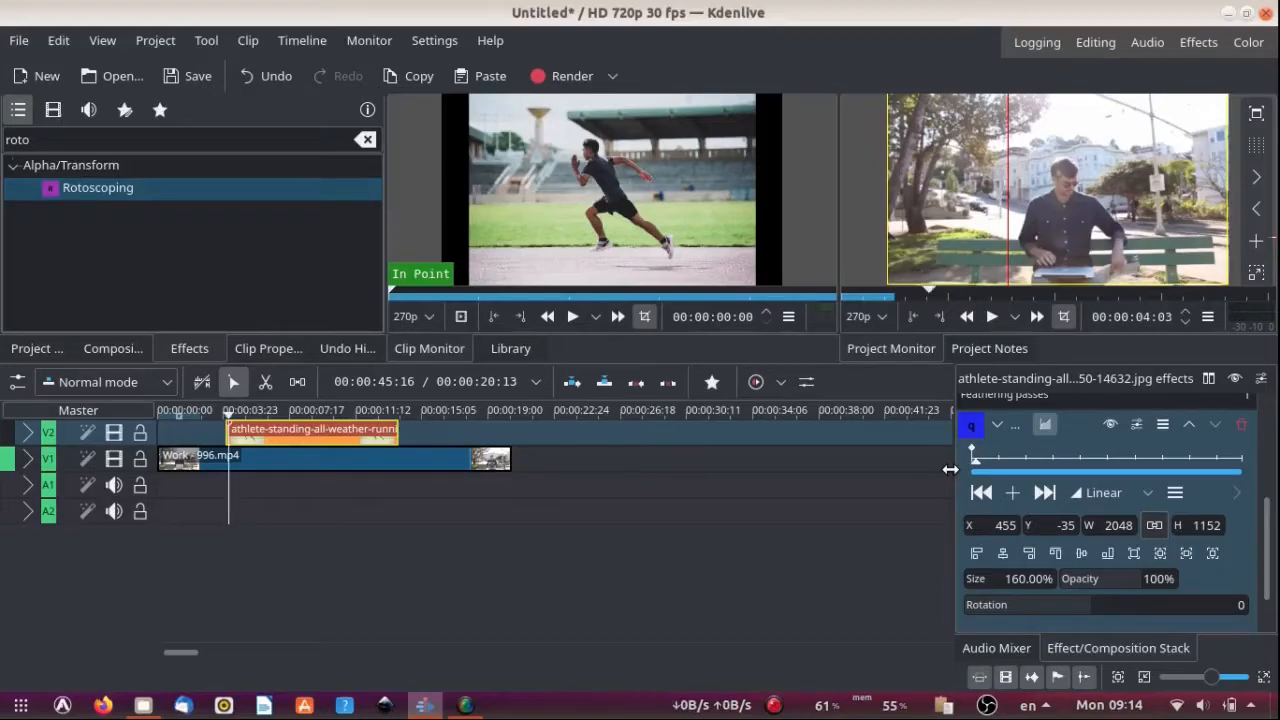
{"action": "left_click", "coordinate": [1003, 487]}
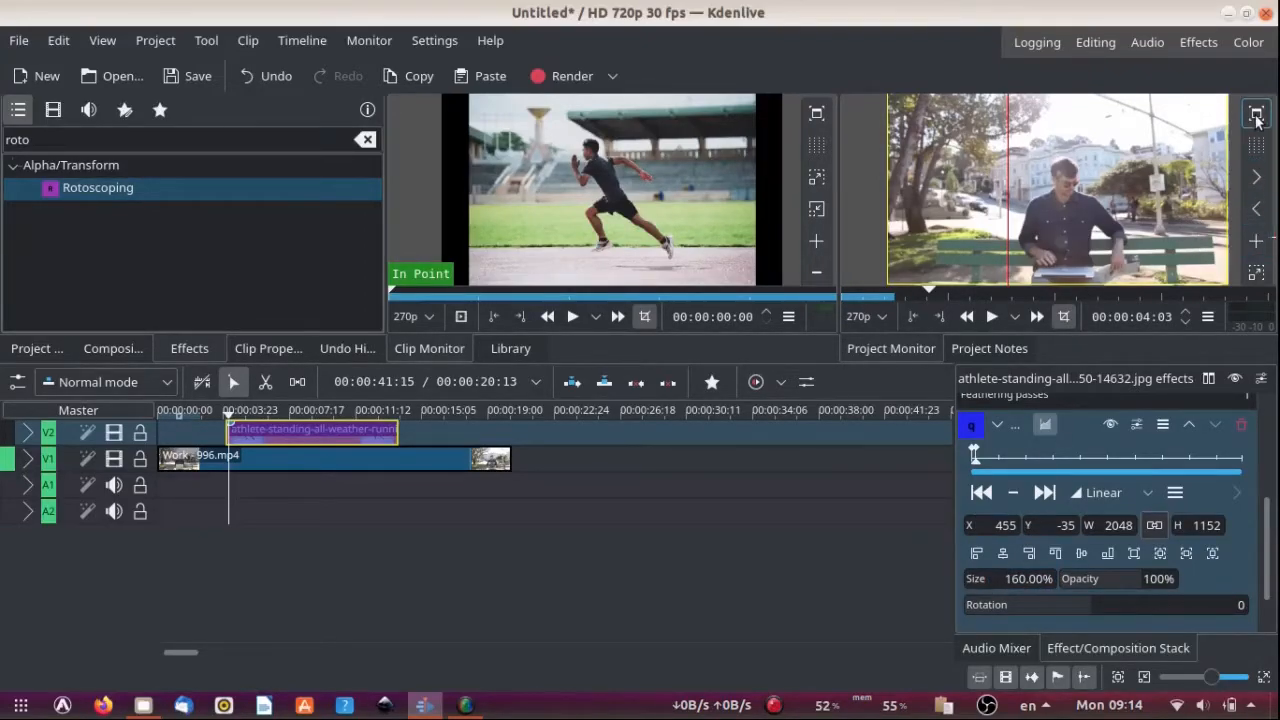
- At the second Transform keyframe, move the athlete cutout beyond the video's left edge, to about X -1246, Y -44
{"action": "left_click", "coordinate": [1257, 113]}
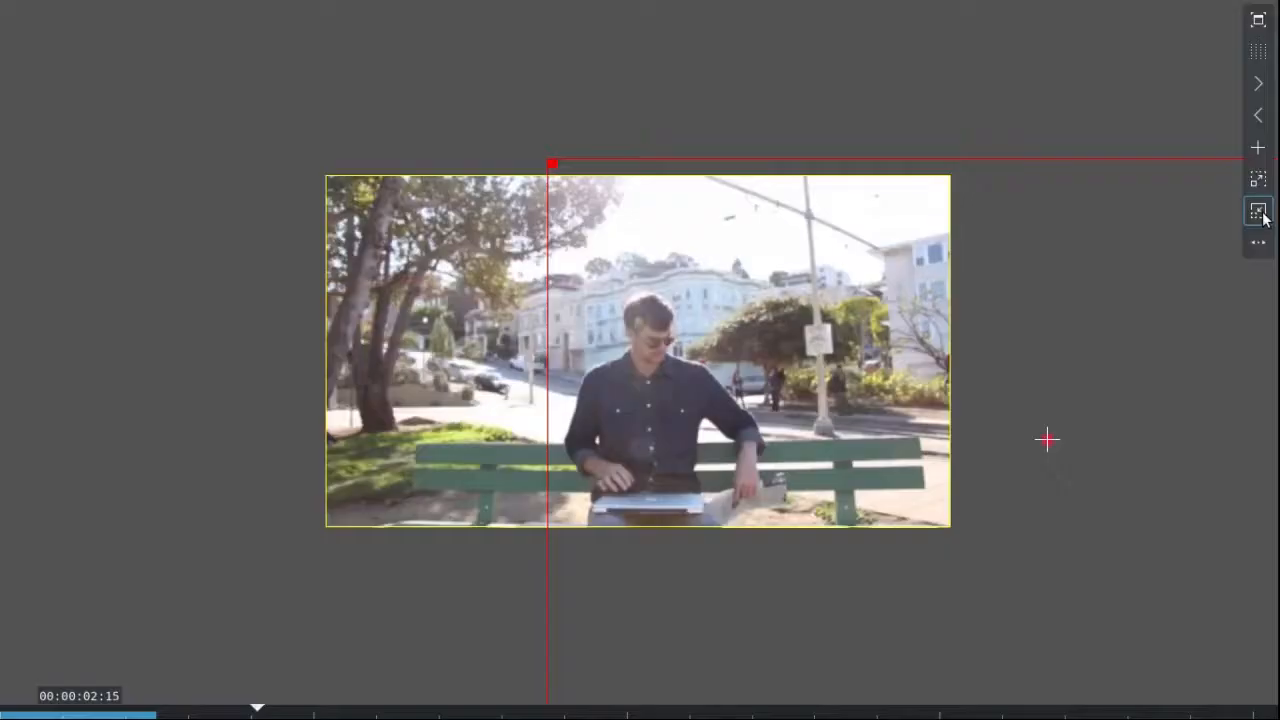
{"action": "left_click", "coordinate": [1259, 212]}
{"action": "left_click_drag", "start_coordinate": [849, 400], "coordinate": [427, 394]}
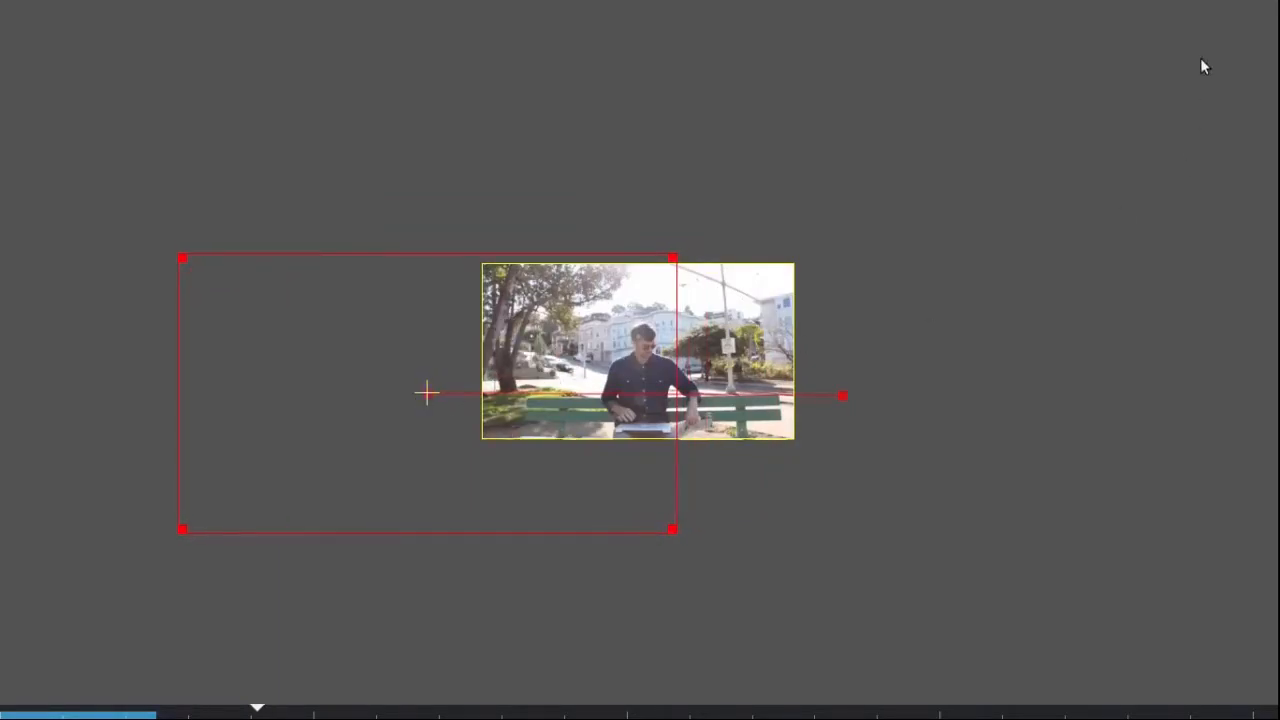
{"action": "mouse_move", "coordinate": [1277, 72]}
{"action": "left_click", "coordinate": [1262, 179]}
{"action": "left_click", "coordinate": [1262, 179]}
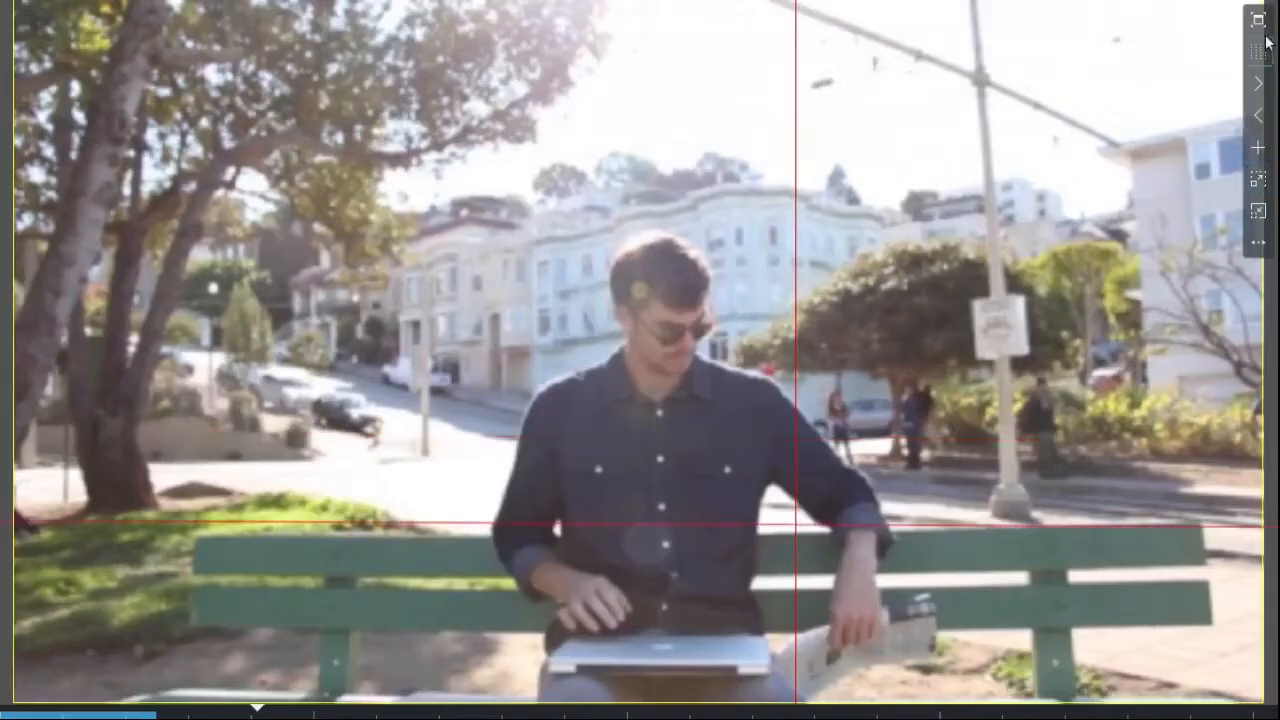
{"action": "left_click", "coordinate": [1260, 20]}
- Play the sequence from just before the athlete clip to check the runner's dash across the frame
{"action": "left_click", "coordinate": [196, 424]}
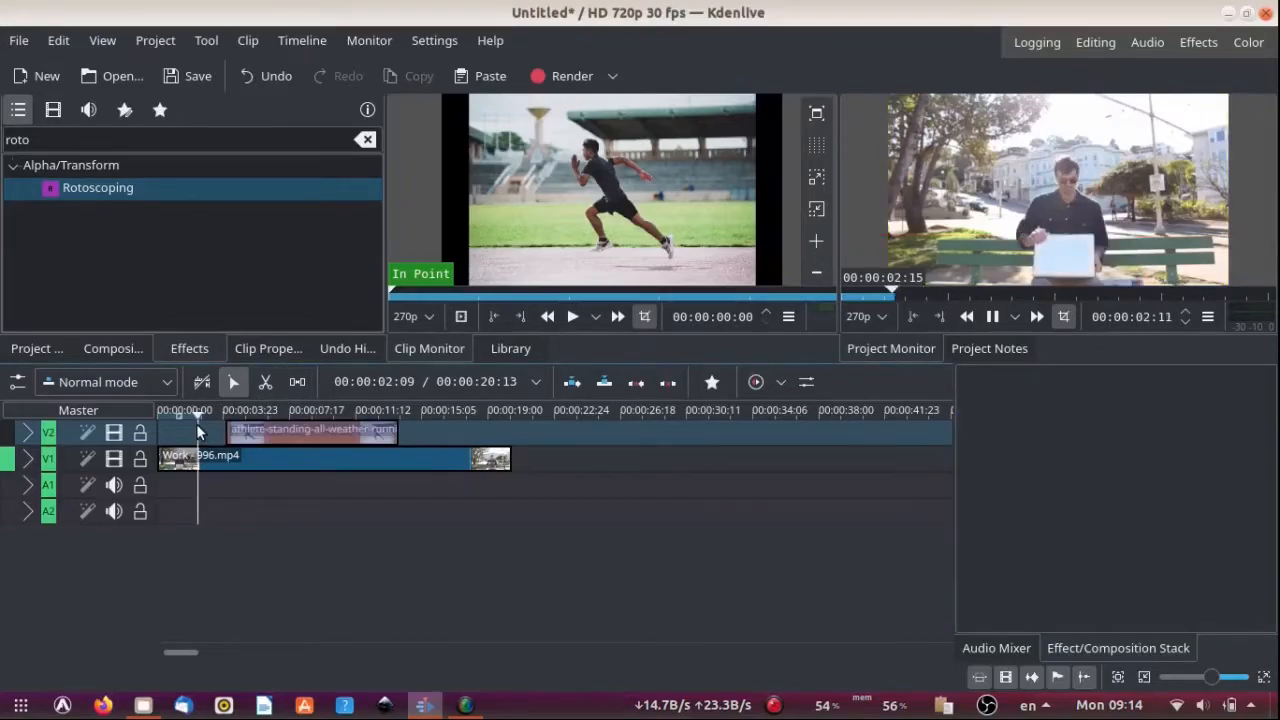
{"action": "key", "text": "space"}
{"action": "key", "text": "space"}
{"action": "scroll", "coordinate": [228, 432], "scroll_direction": "up", "scroll_amount": 1}
{"action": "scroll", "coordinate": [228, 432], "scroll_direction": "up", "scroll_amount": 2}
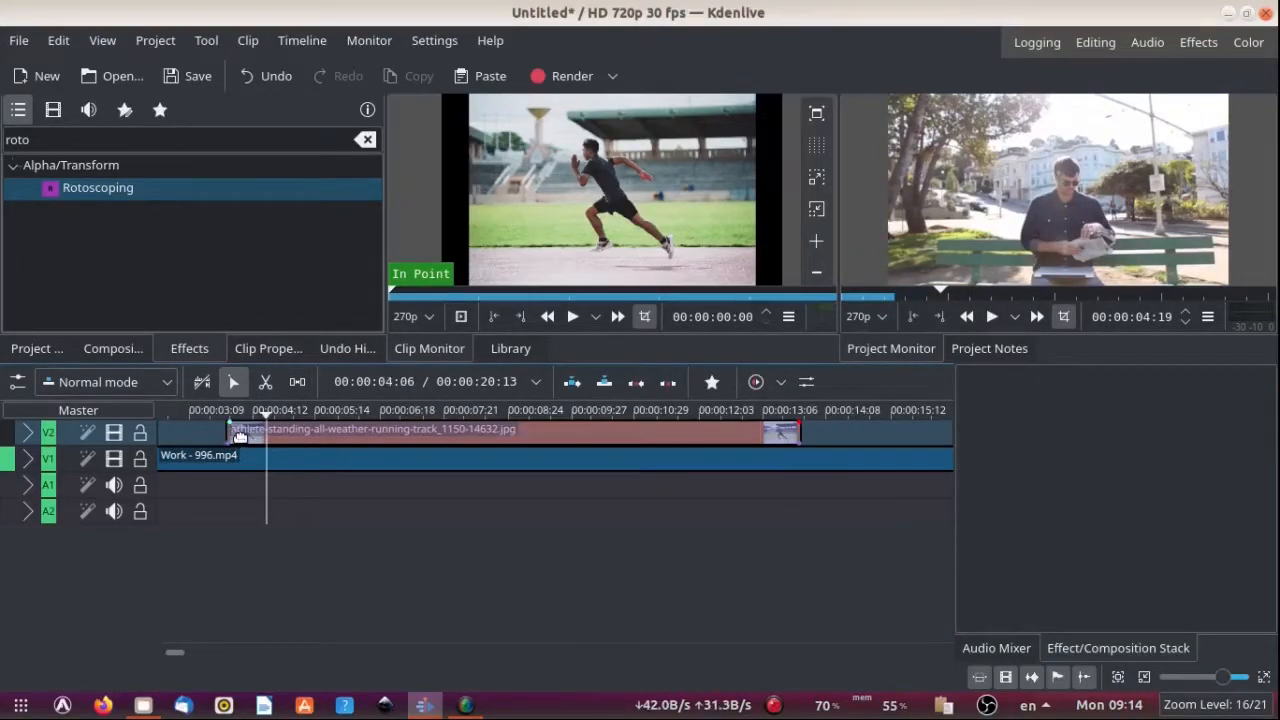
{"action": "scroll", "coordinate": [240, 435], "scroll_direction": "down", "scroll_amount": 3}
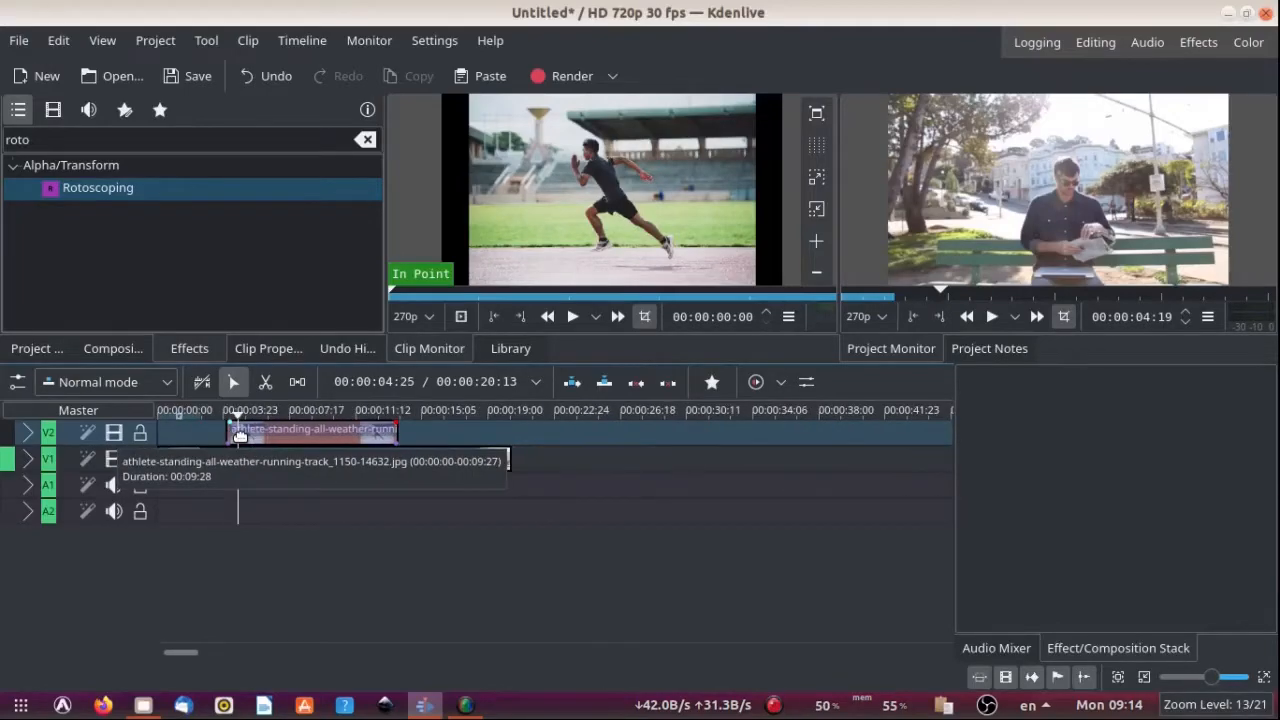
- Shift the athlete clip's second Transform keyframe to 00:00:04:01 to shorten the dash
{"action": "left_click", "coordinate": [242, 432]}
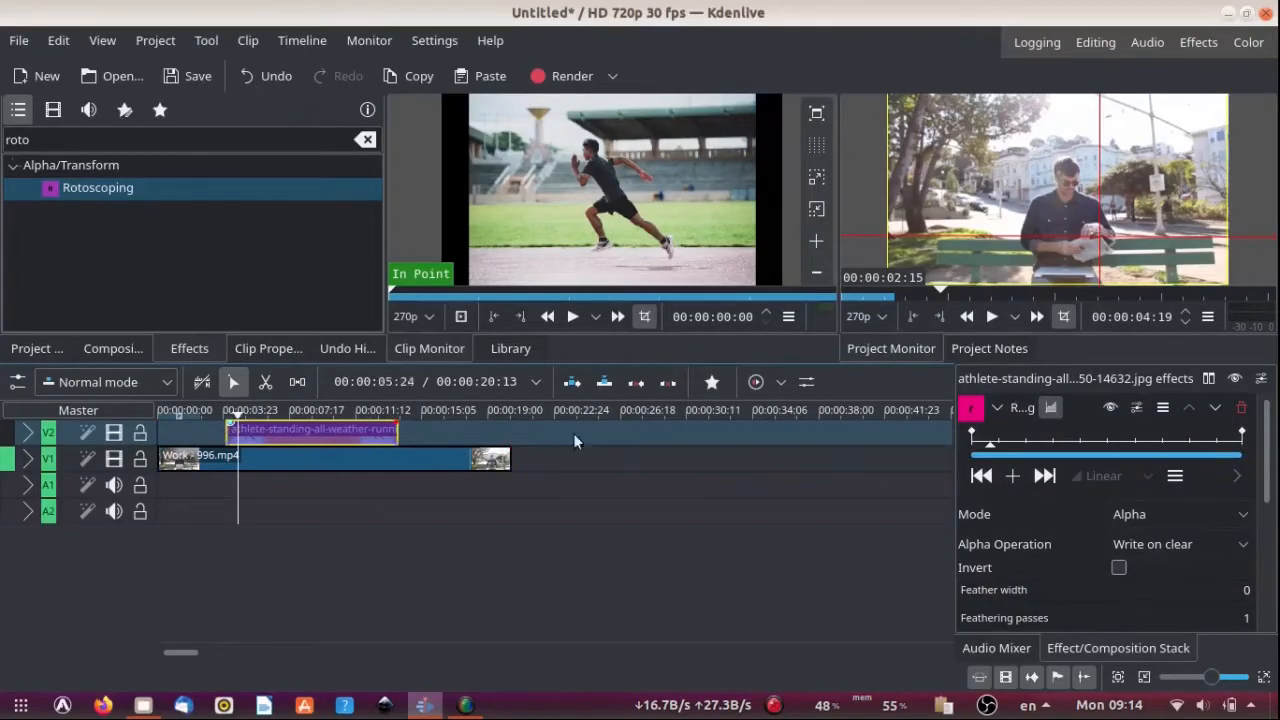
{"action": "scroll", "coordinate": [960, 480], "scroll_direction": "down", "scroll_amount": 3}
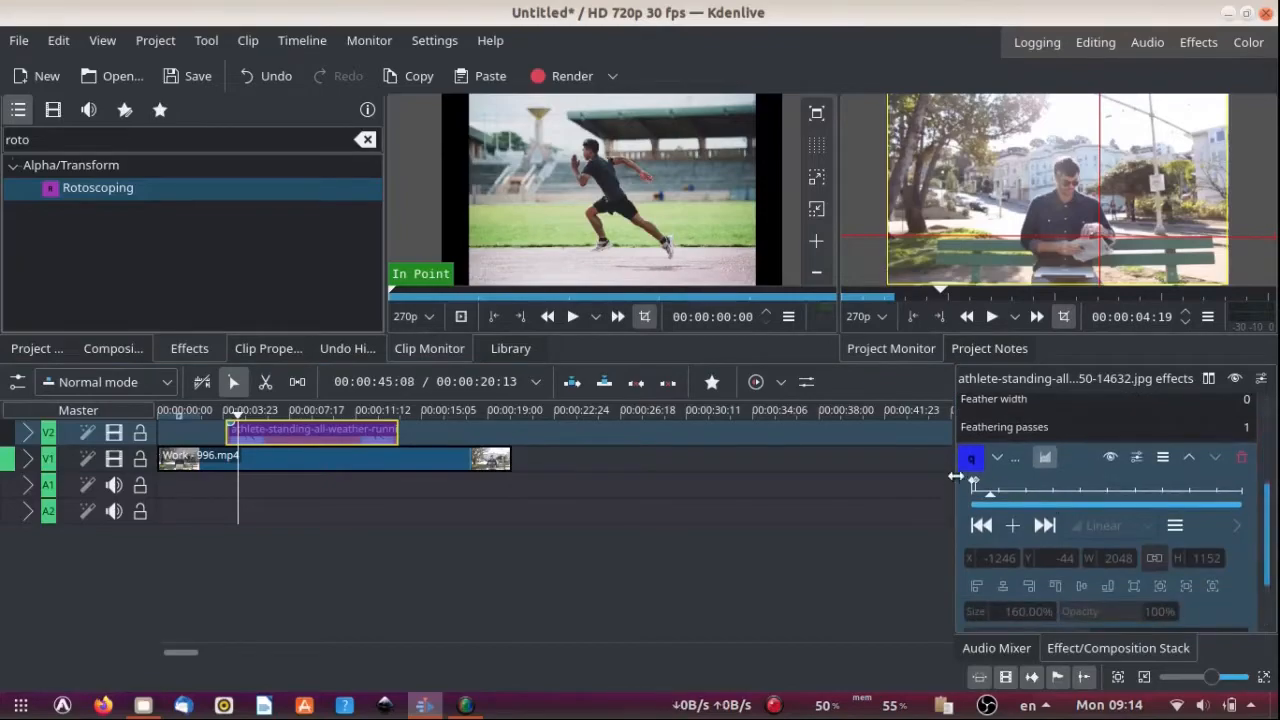
{"action": "left_click", "coordinate": [977, 487]}
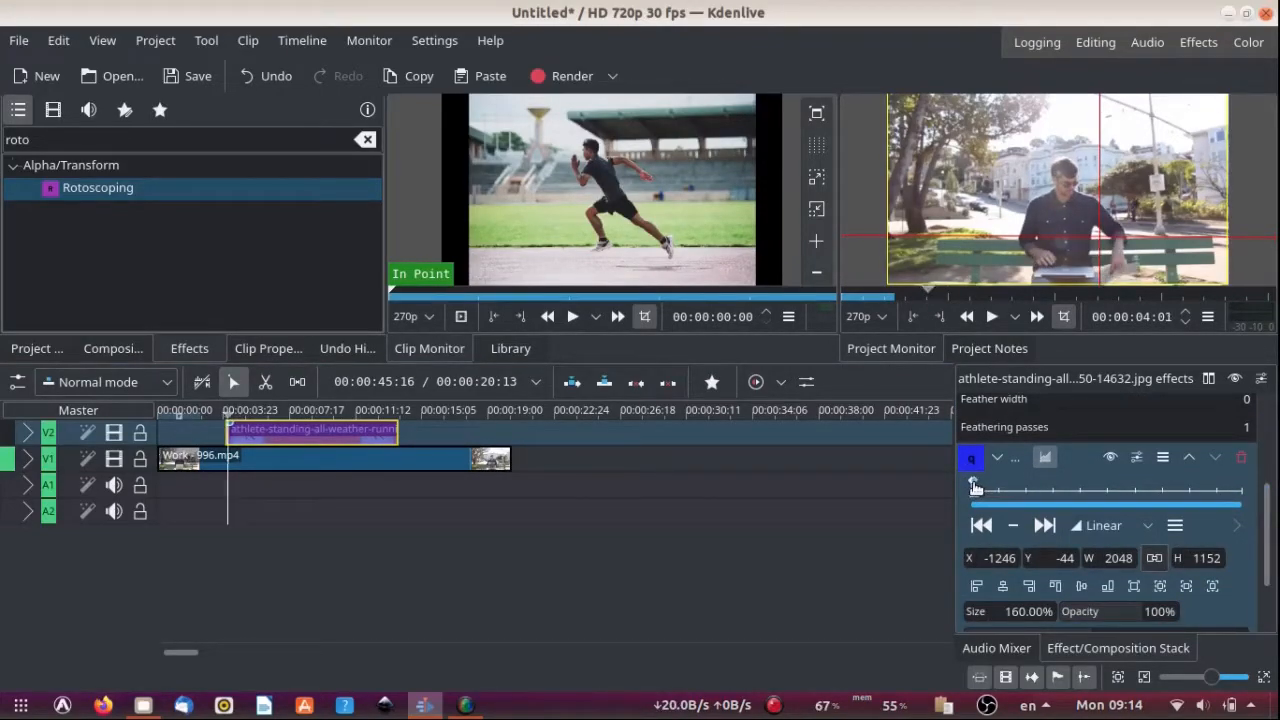
- Play back the start of the athlete clip to check the dash timing, and reselect the clip
{"action": "left_click", "coordinate": [218, 432]}
{"action": "key", "text": "space"}
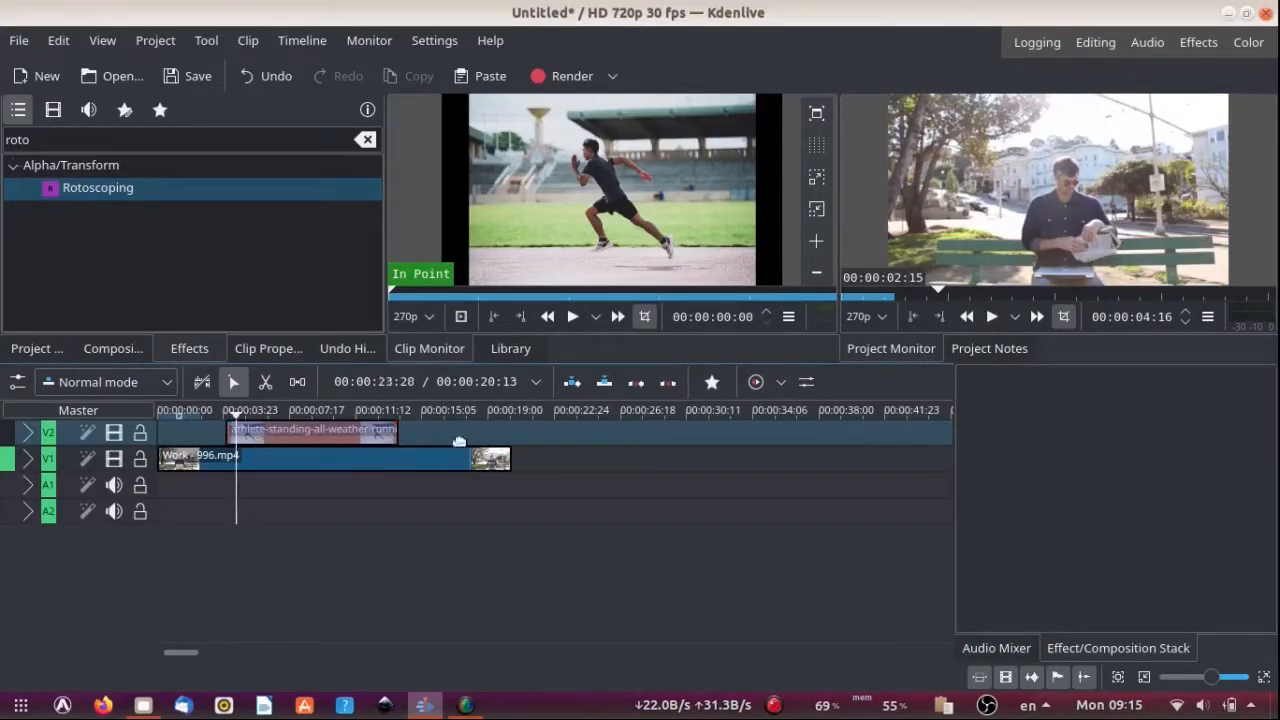
{"action": "left_click", "coordinate": [307, 422]}
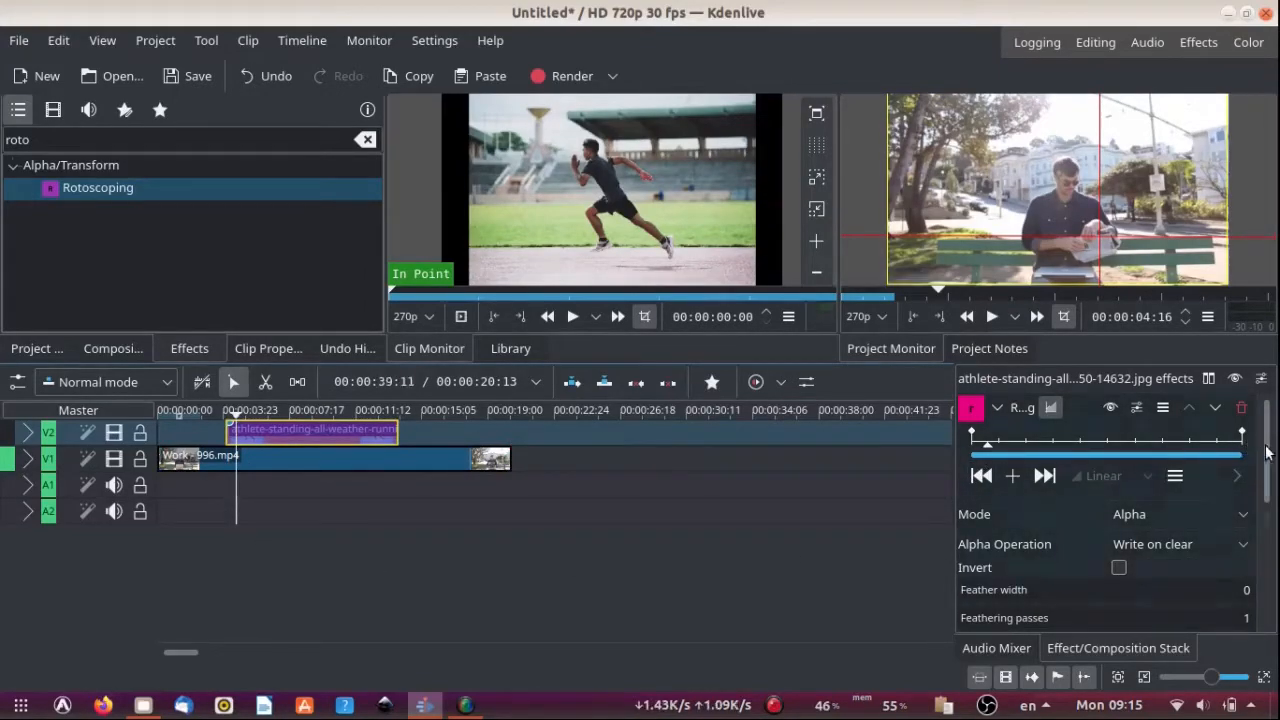
- Go to the athlete clip's off-screen Transform keyframe and replay the dash from just before the clip
{"action": "left_click_drag", "start_coordinate": [1267, 455], "coordinate": [1272, 520]}
{"action": "left_click", "coordinate": [976, 526]}
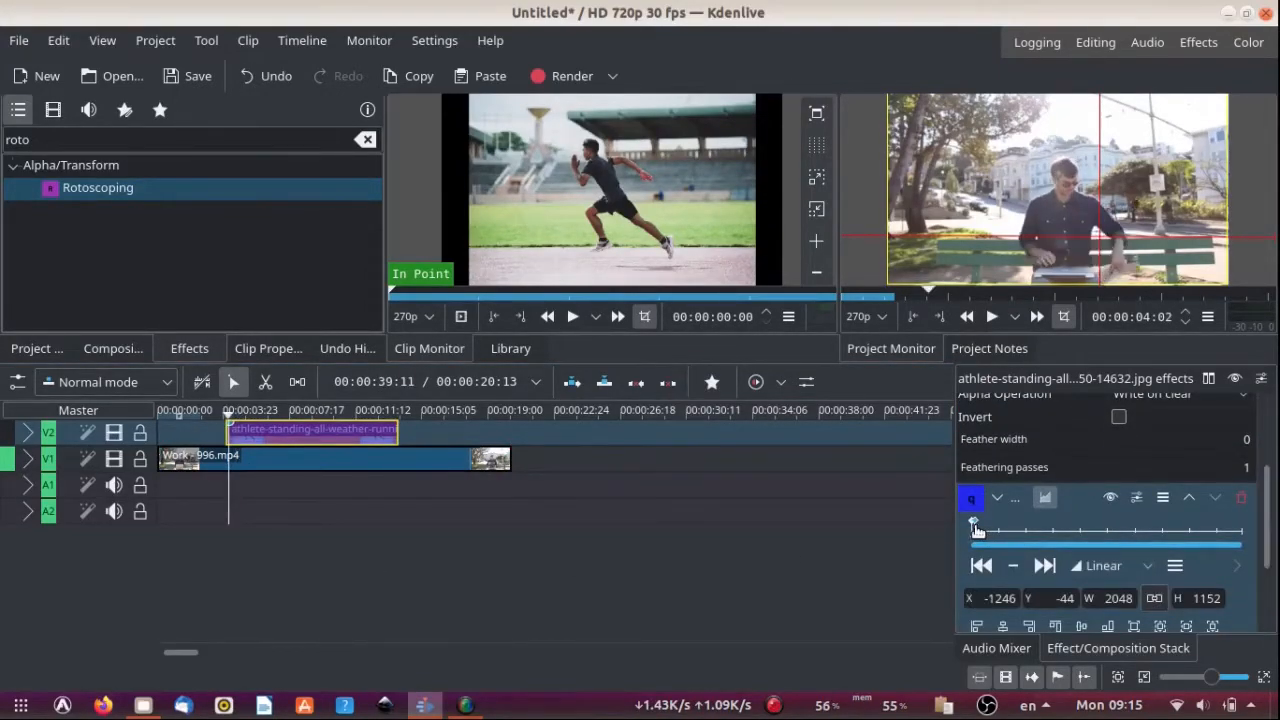
{"action": "left_click", "coordinate": [220, 440]}
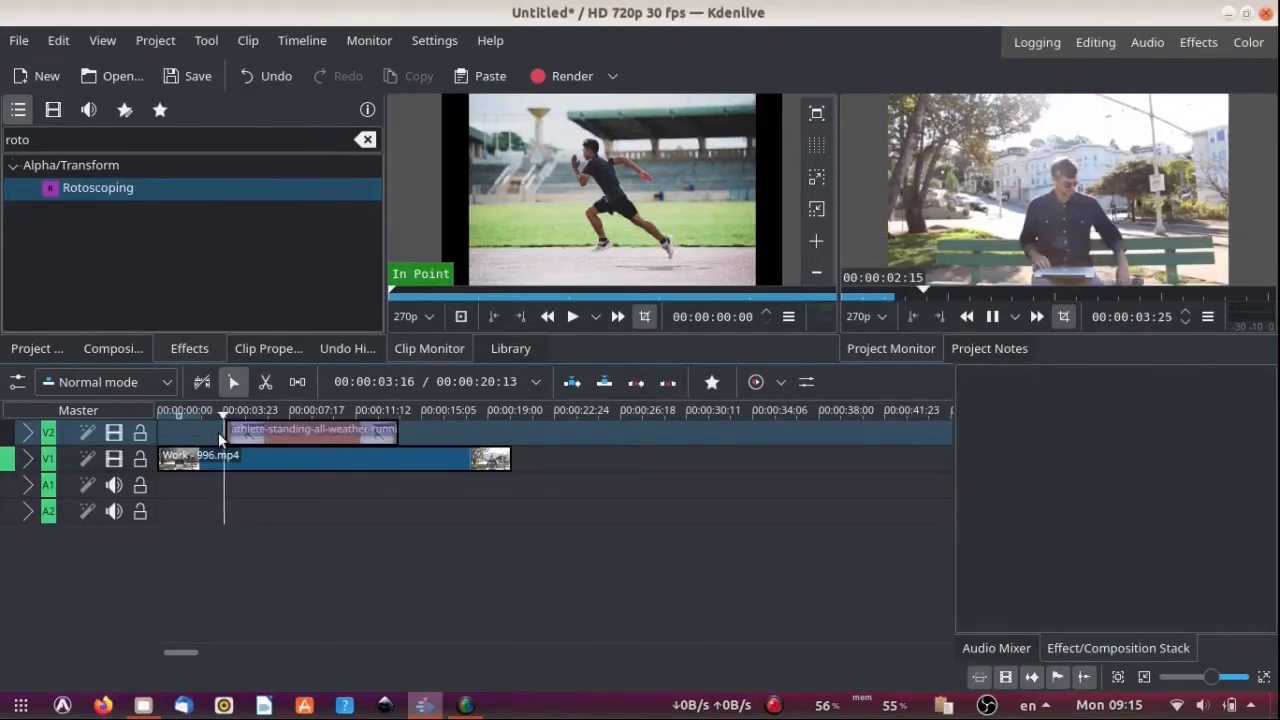
- Add the Box Blur effect to the athlete clip on V2 and raise its horizontal multiplicator to 14
{"action": "left_click", "coordinate": [236, 440]}
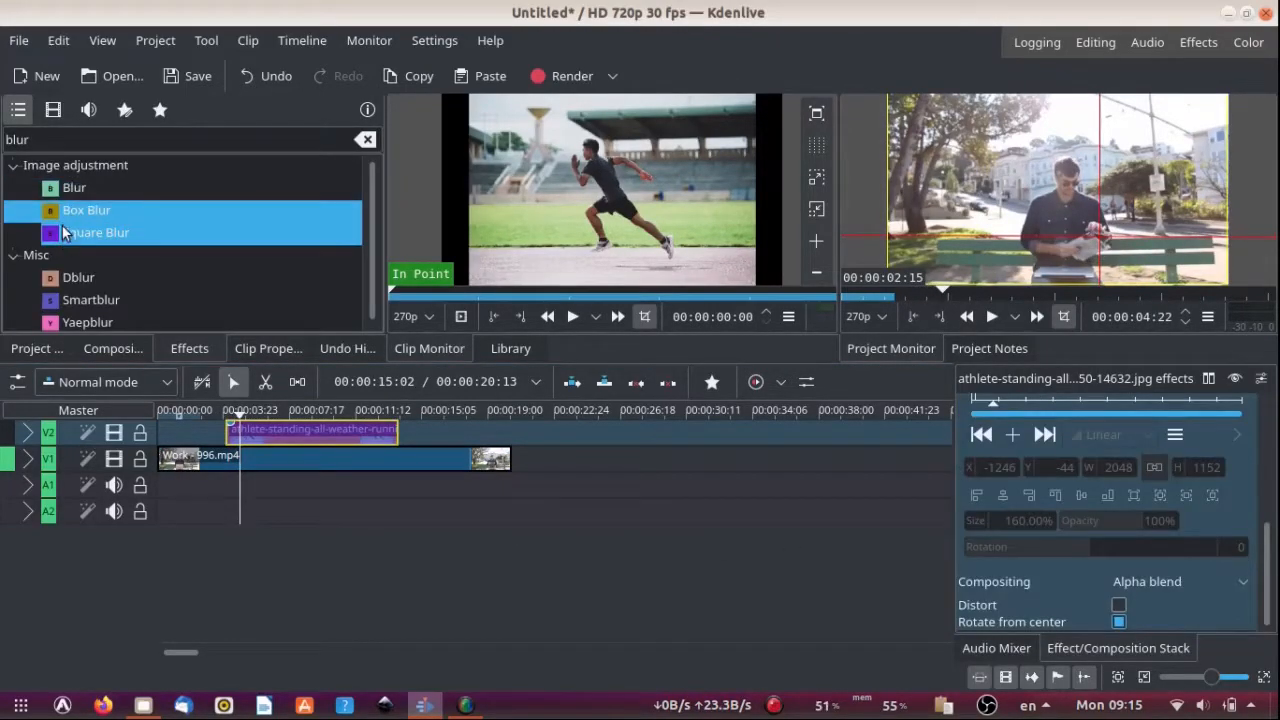
{"action": "left_click_drag", "start_coordinate": [65, 212], "coordinate": [250, 432]}
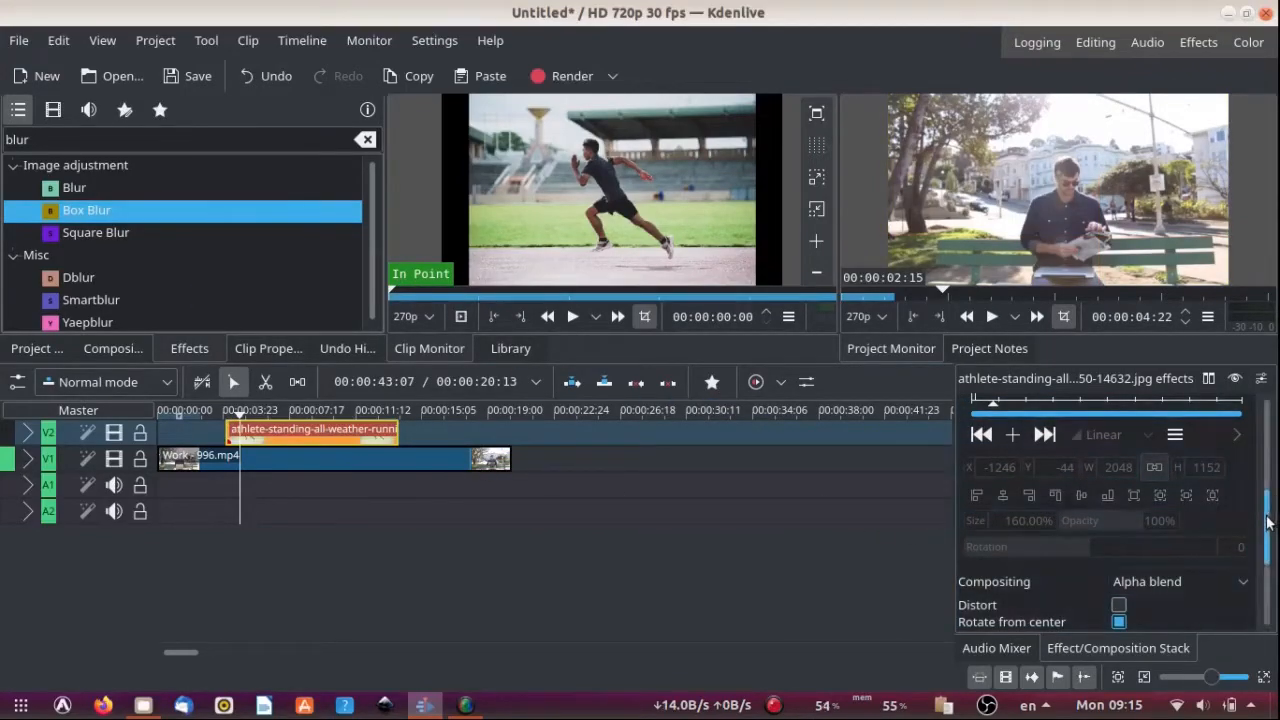
{"action": "left_click", "coordinate": [990, 556]}
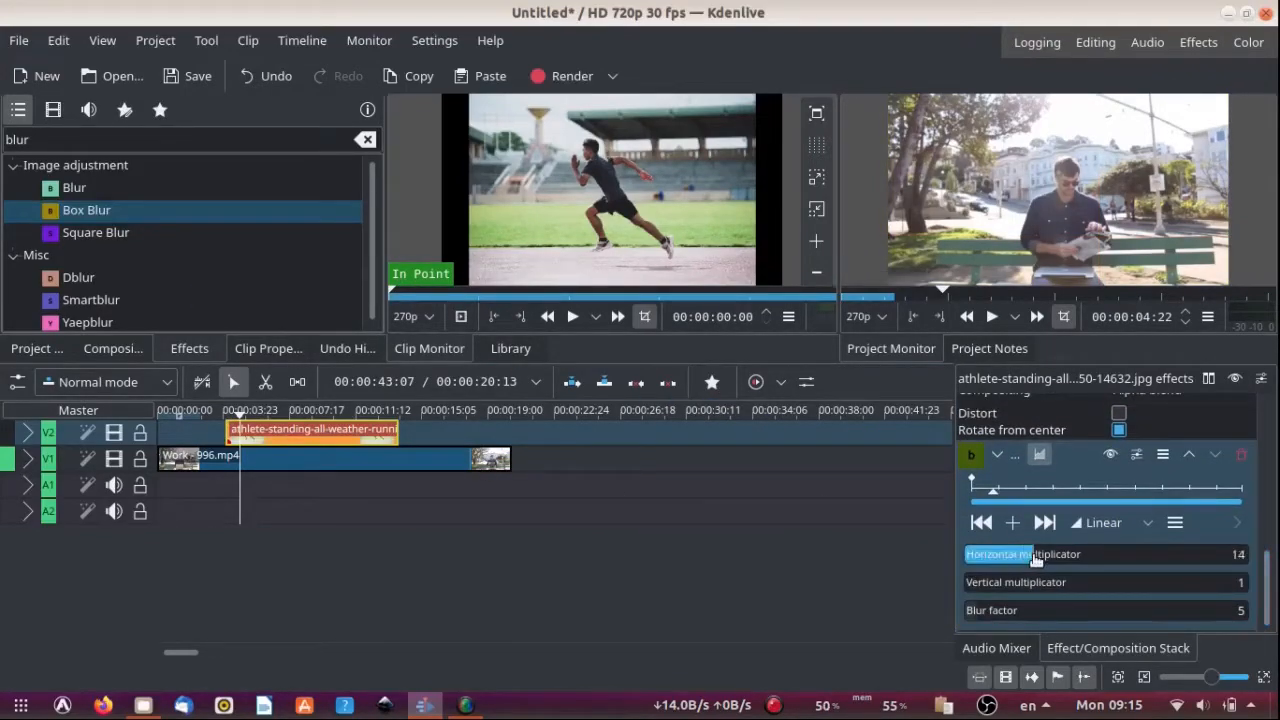
- Play the sequence repeatedly from just before the athlete clip to check the blurred dash
{"action": "left_click", "coordinate": [202, 438]}
{"action": "key", "text": "space"}
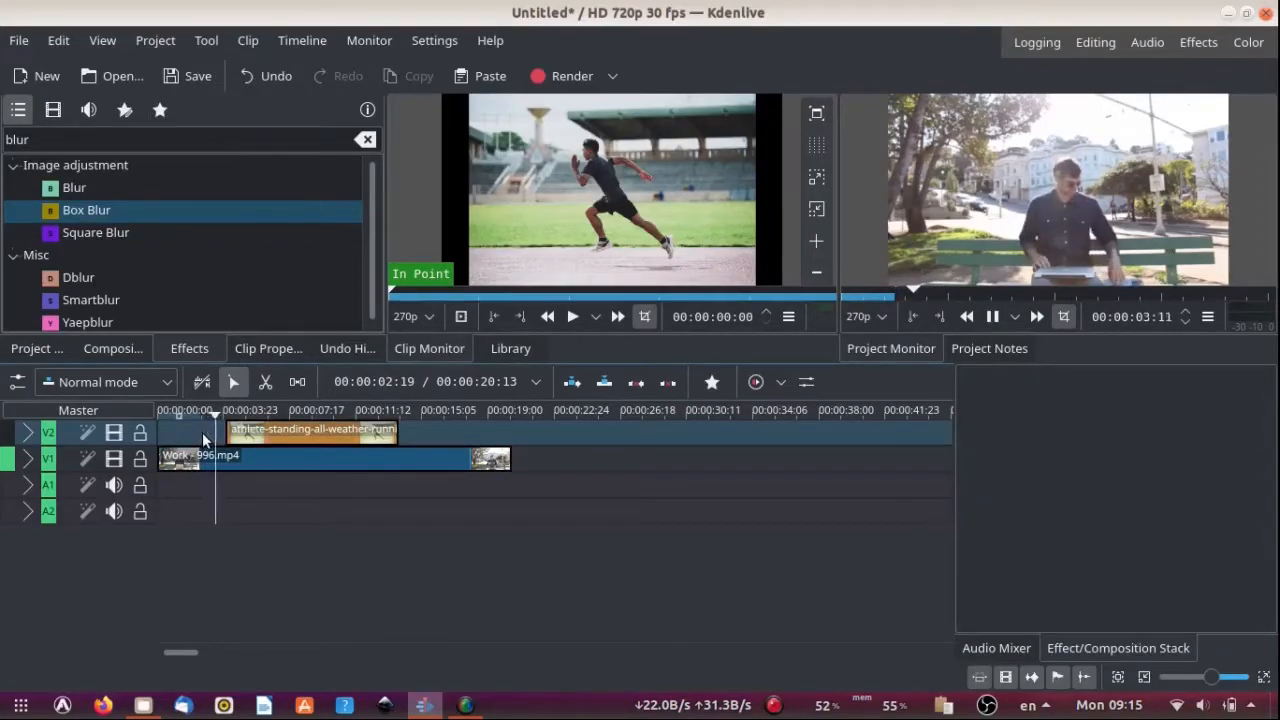
{"action": "key", "text": "space"}
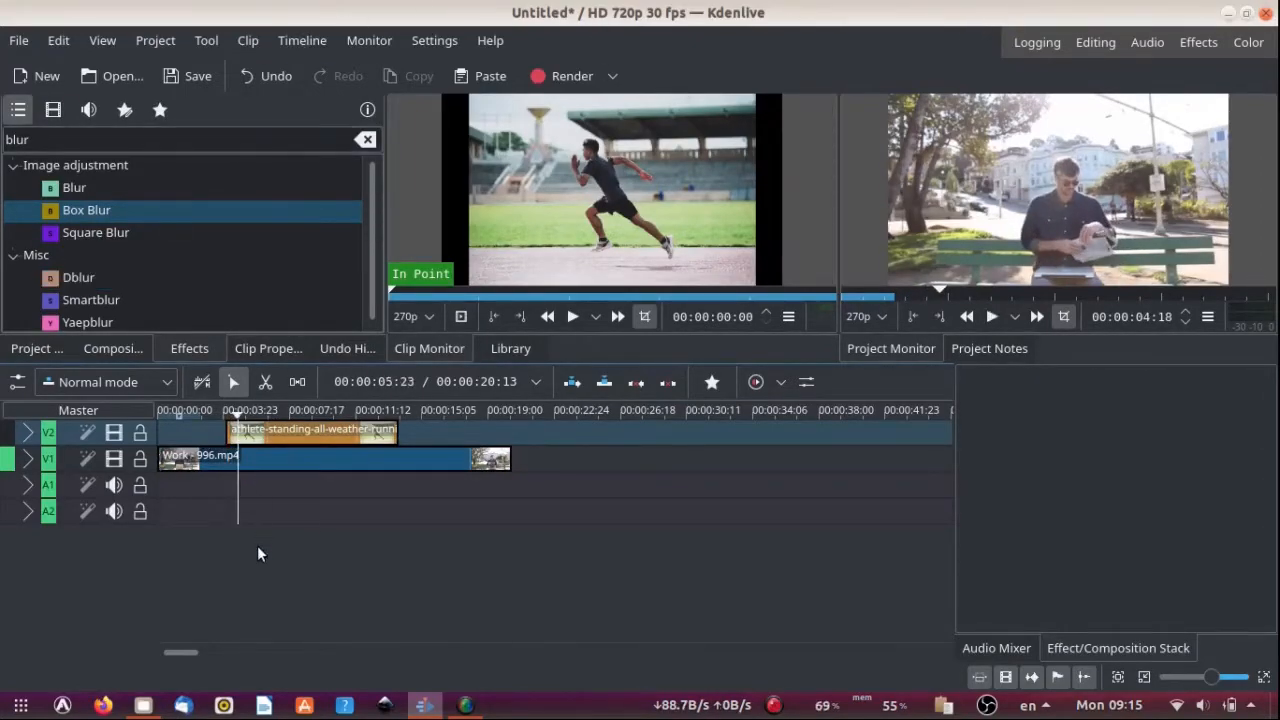
{"action": "left_click", "coordinate": [205, 430]}
{"action": "key", "text": "space"}
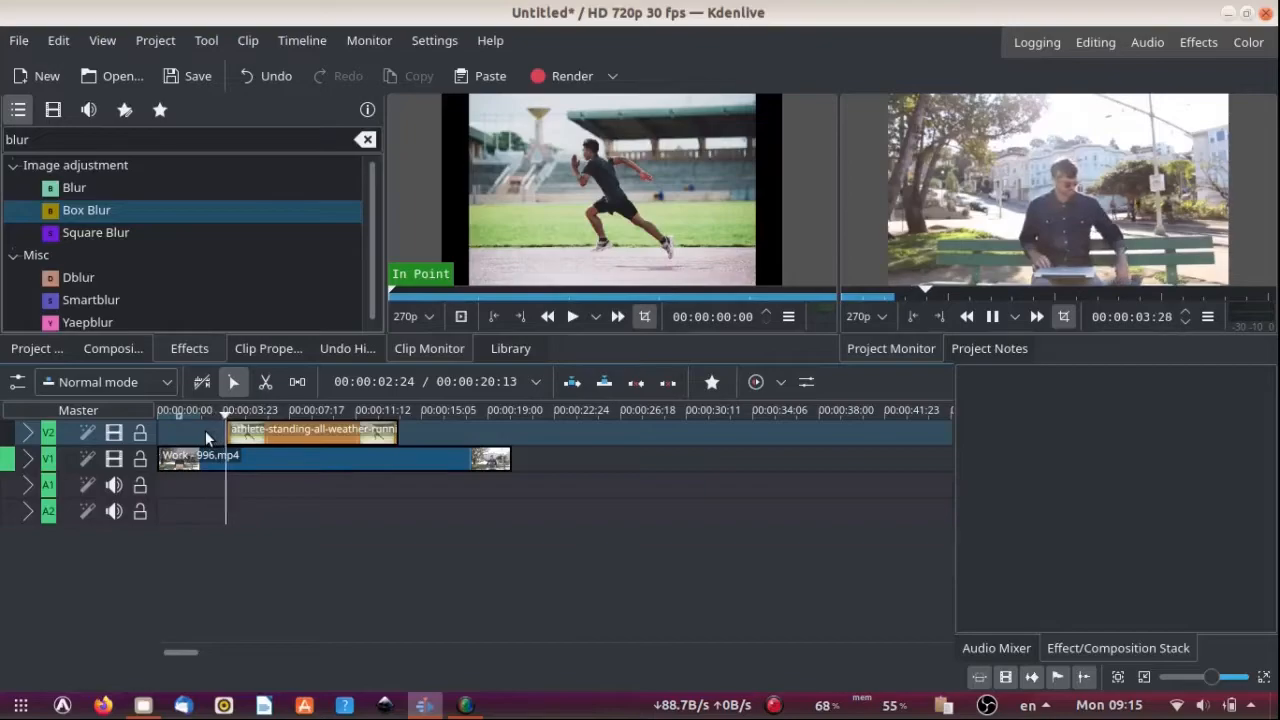
{"action": "left_click", "coordinate": [206, 429]}
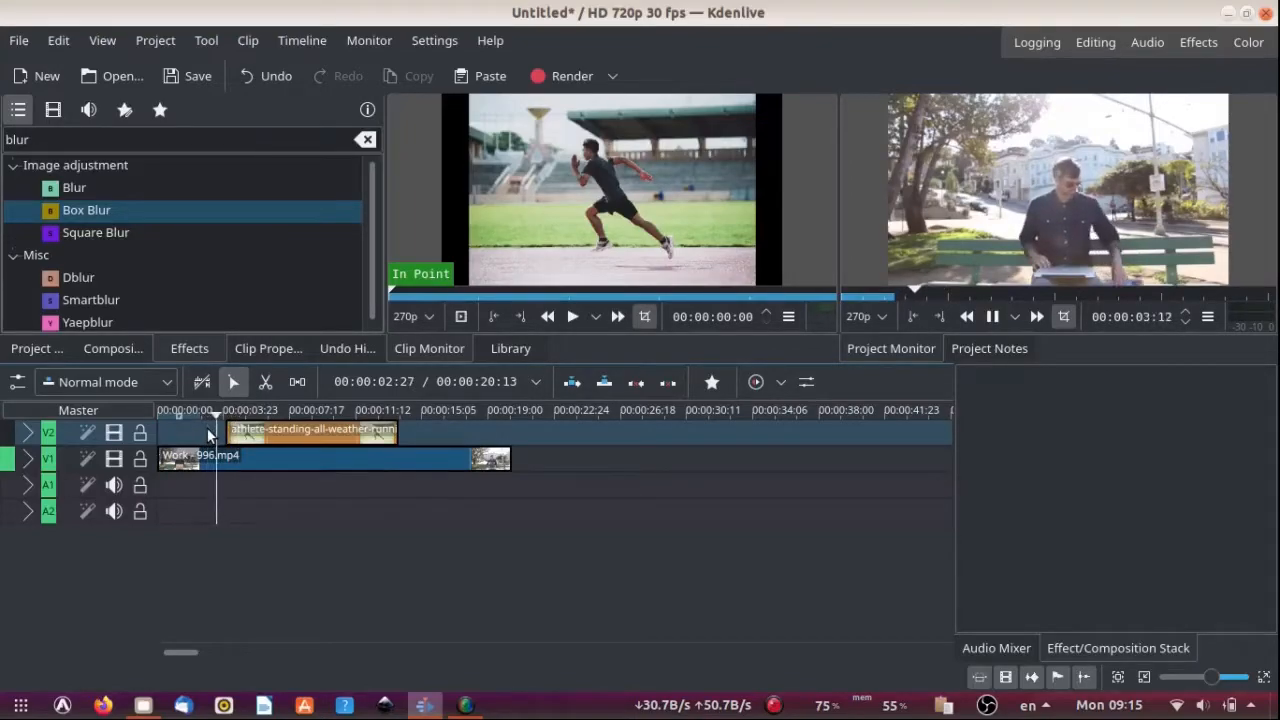
{"action": "key", "text": "space"}
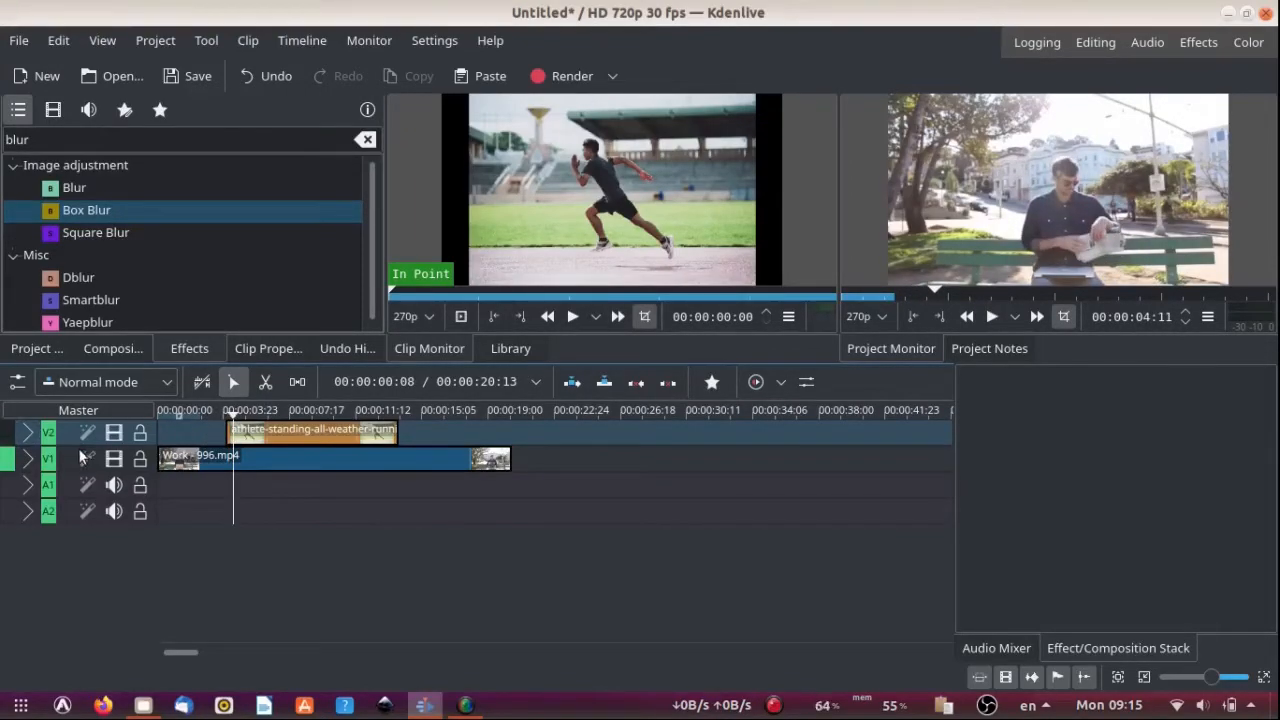
- Insert a new video track above V2
{"action": "right_click", "coordinate": [63, 431]}
{"action": "left_click", "coordinate": [95, 435]}
{"action": "left_click", "coordinate": [785, 409]}
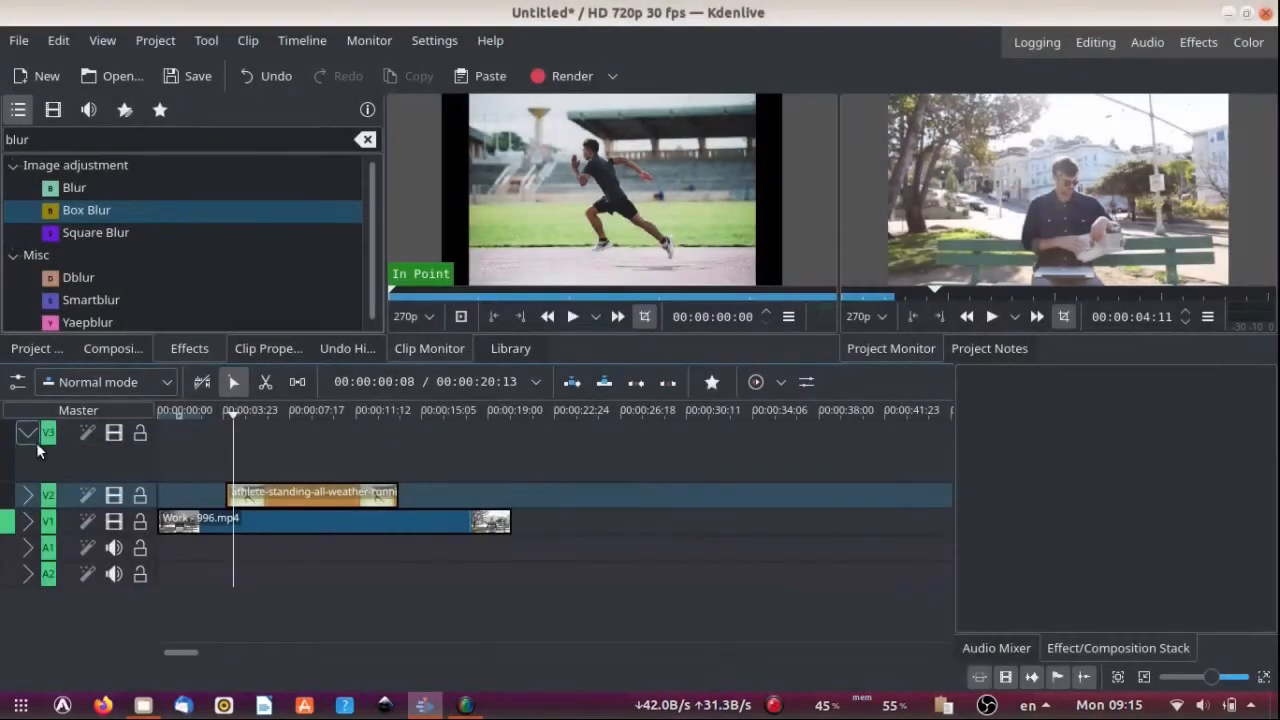
- Place the DUST PARTICLES #dust #blackscreen.mp4 clip on track V1 in the empty area after the bench footage
{"action": "left_click", "coordinate": [36, 348]}
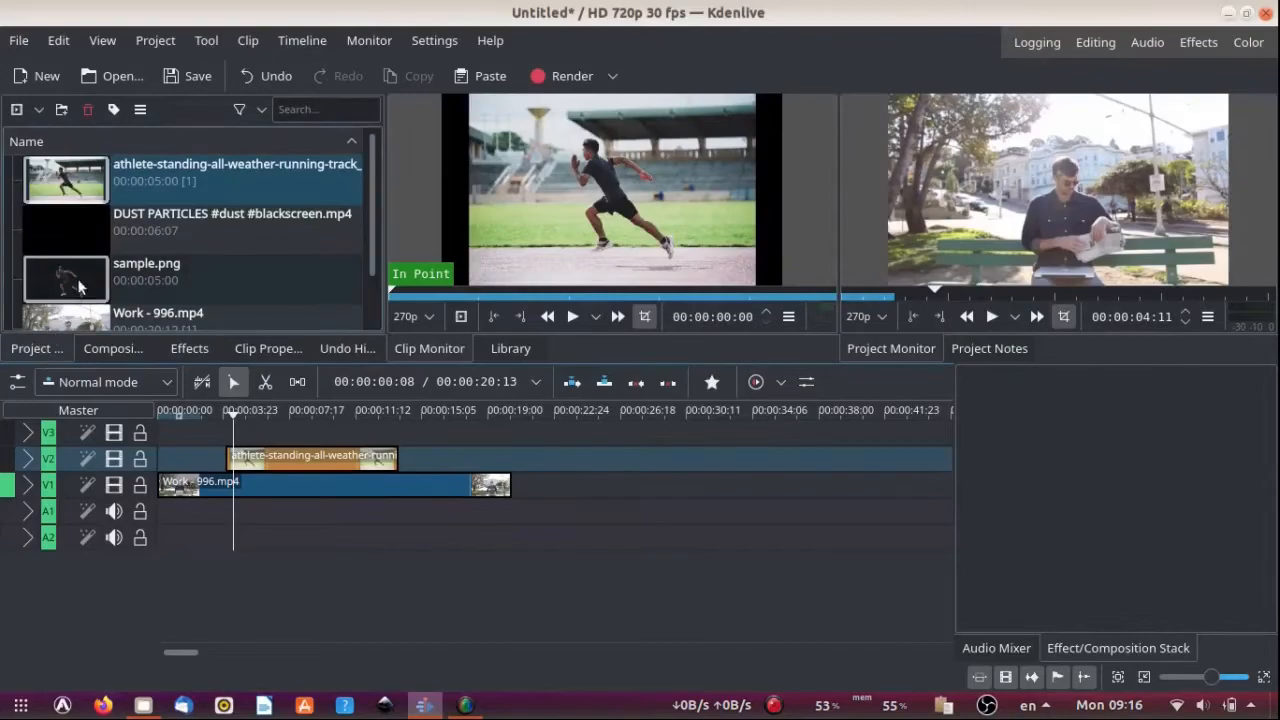
{"action": "scroll", "coordinate": [90, 265], "scroll_direction": "down", "scroll_amount": 1}
{"action": "left_click_drag", "start_coordinate": [73, 185], "coordinate": [556, 481]}
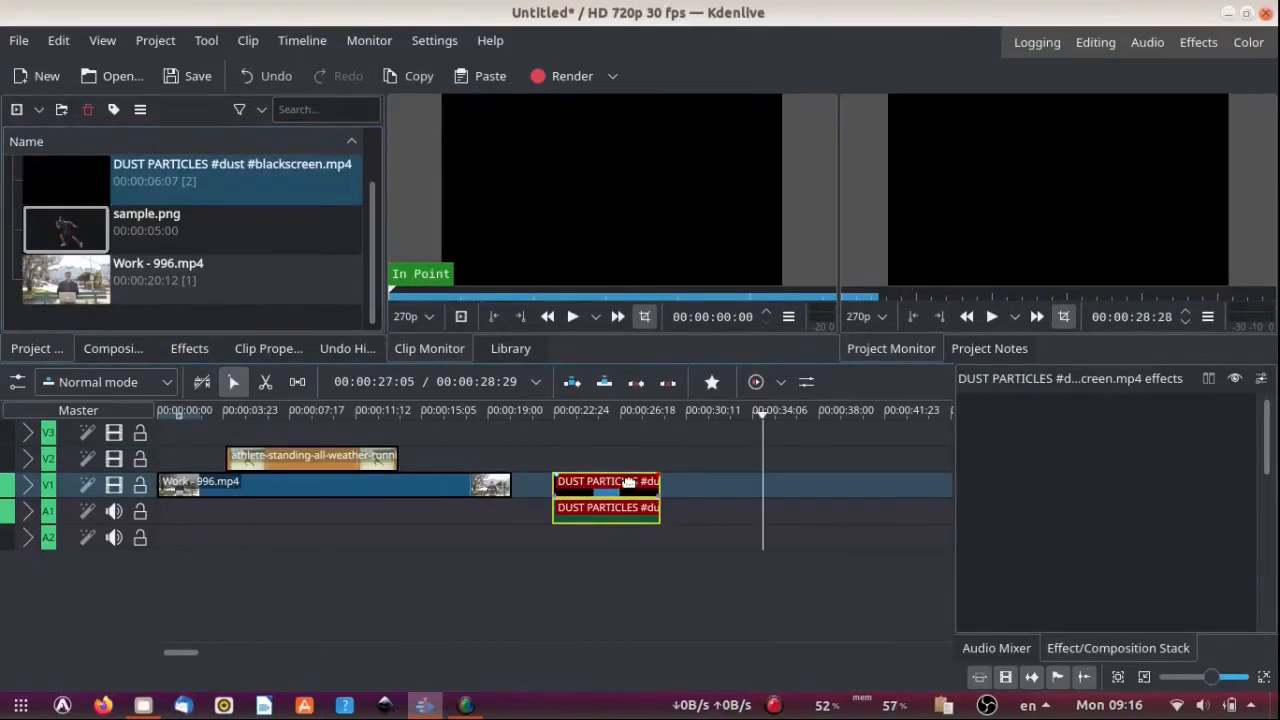
- Ungroup the dust clip's video and audio, and delete the audio part on A1
{"action": "right_click", "coordinate": [628, 481]}
{"action": "left_click", "coordinate": [680, 123]}
{"action": "left_click", "coordinate": [612, 514]}
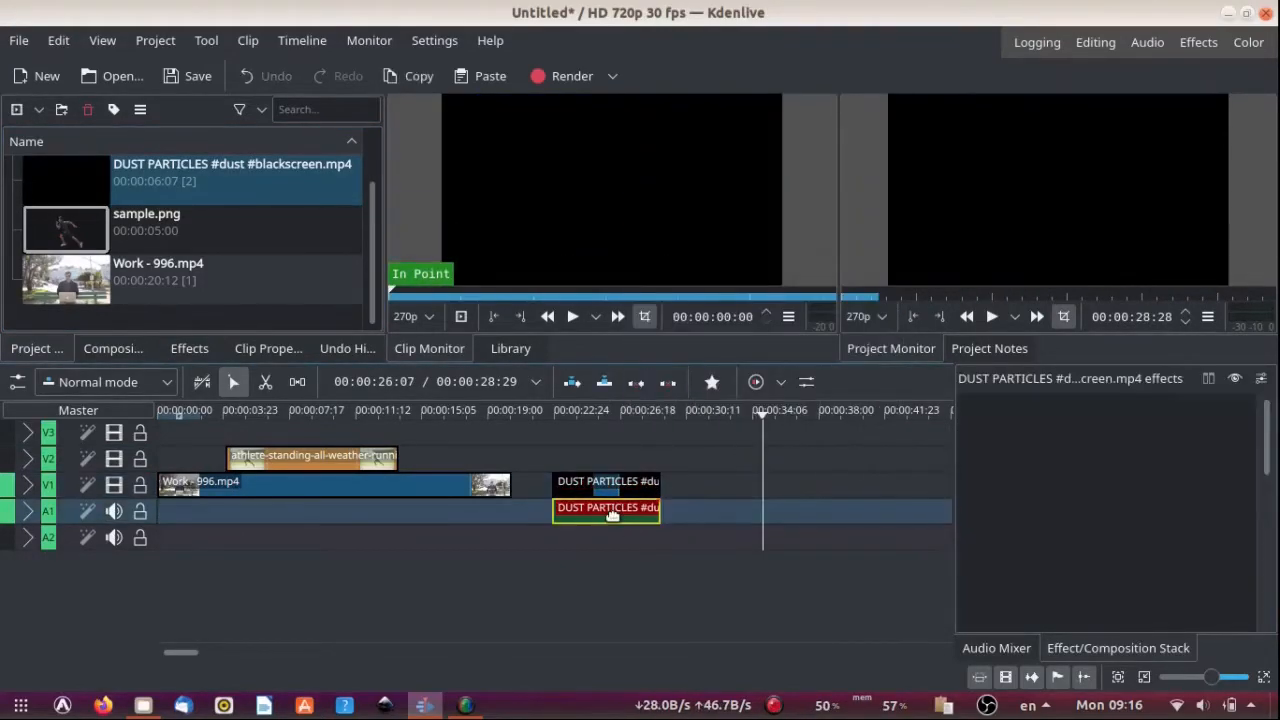
{"action": "key", "text": "Delete"}
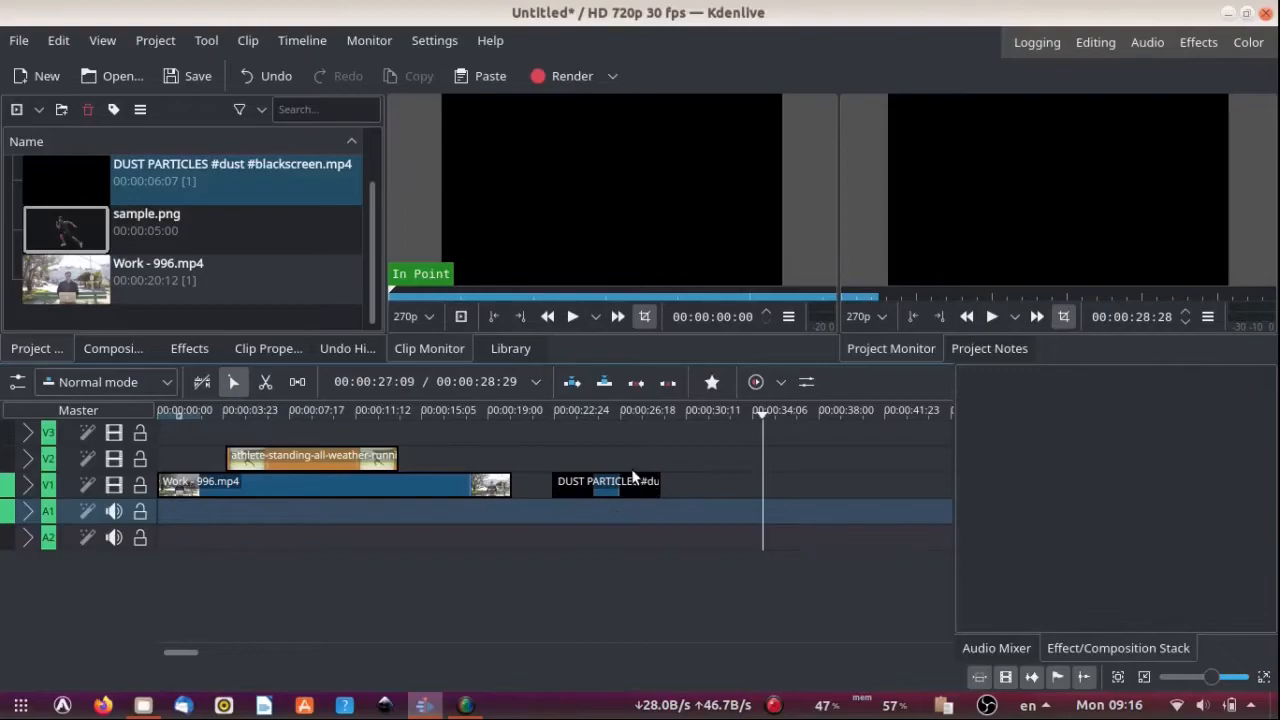
- Move the dust video to track V3 over the athlete clip's start and add a composition spanning its full length
{"action": "left_click_drag", "start_coordinate": [625, 474], "coordinate": [258, 443]}
{"action": "scroll", "coordinate": [222, 450], "scroll_direction": "up", "scroll_amount": 3}
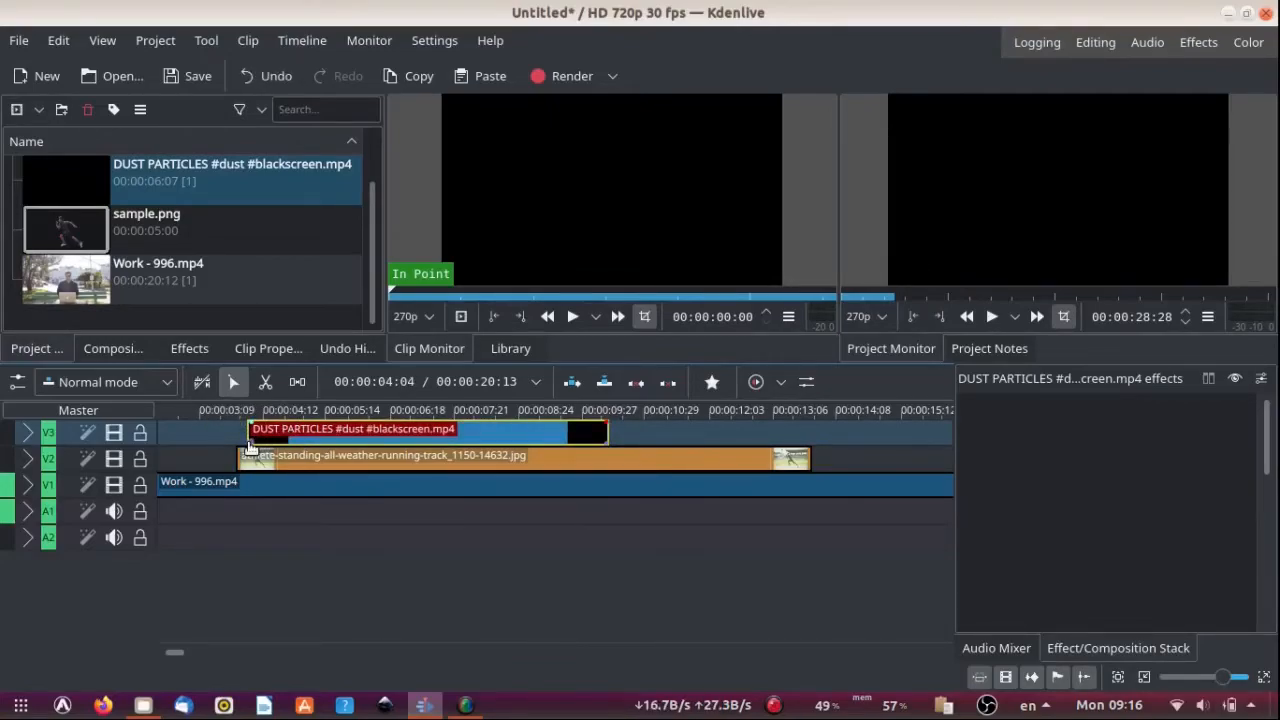
{"action": "left_click", "coordinate": [252, 443]}
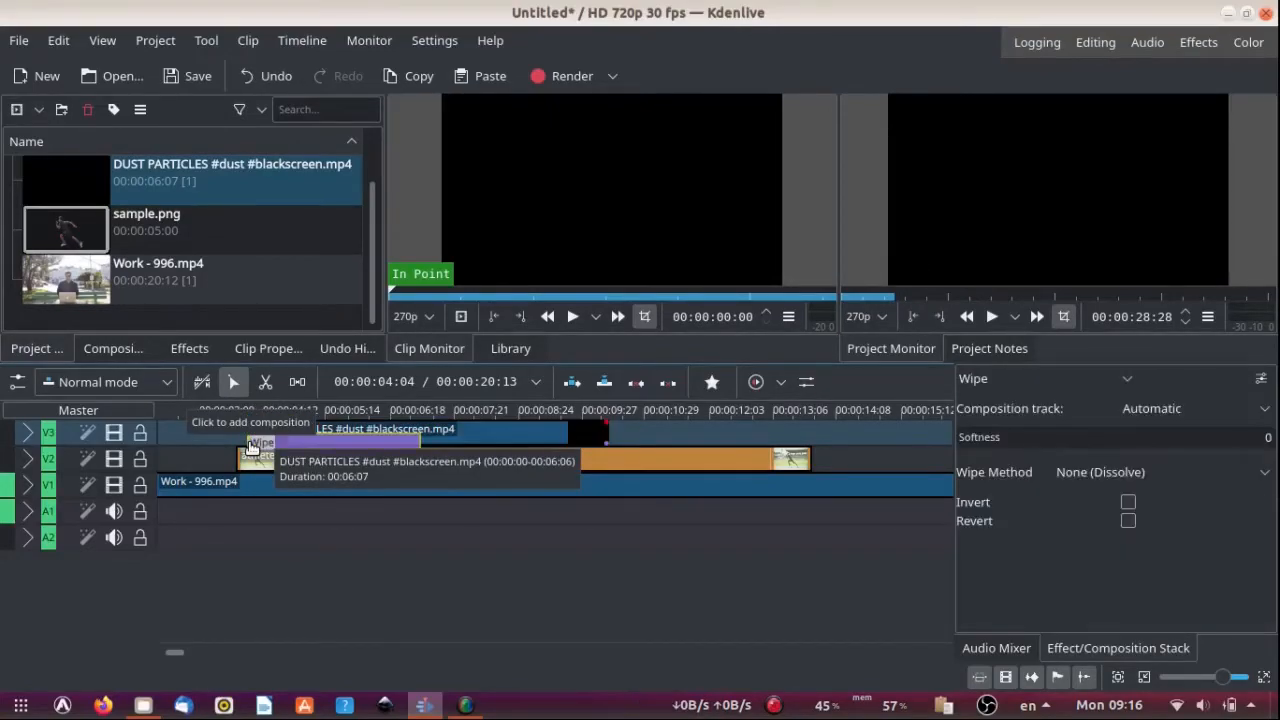
{"action": "left_click_drag", "start_coordinate": [419, 444], "coordinate": [610, 415]}
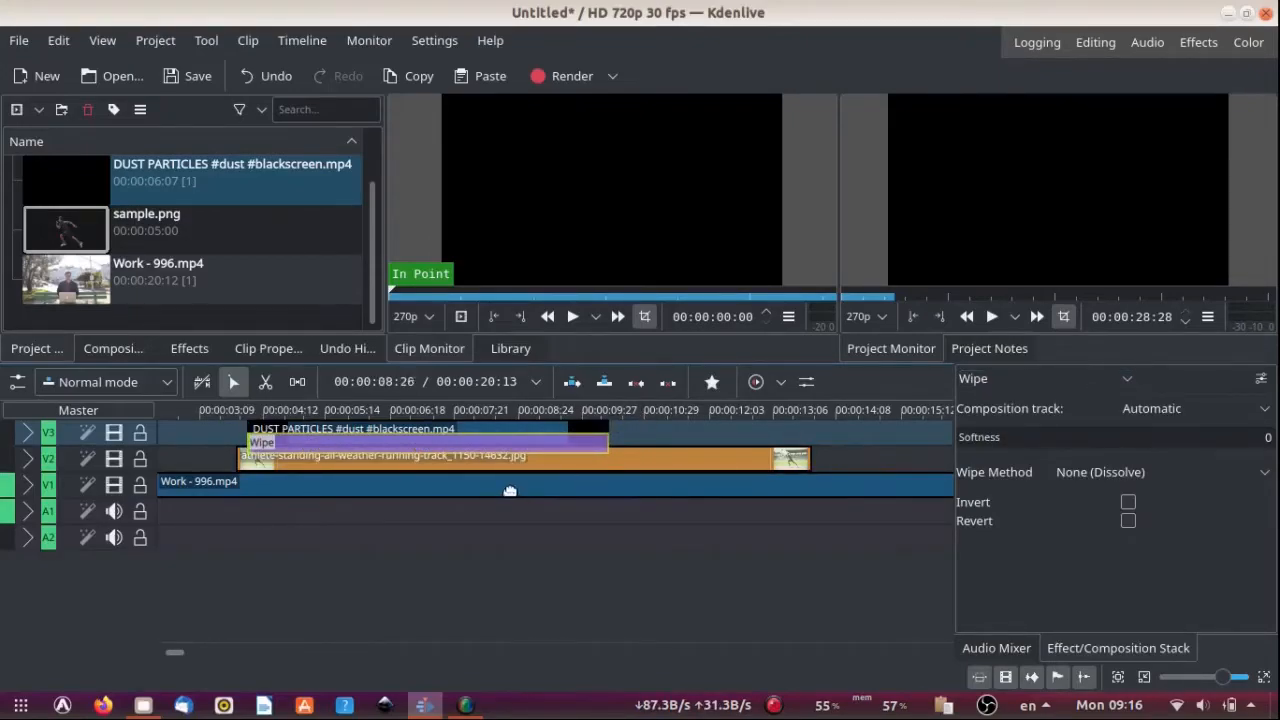
- Change the dust clip's composition to Screen with V1 as the composition track, and play back the result
{"action": "left_click", "coordinate": [1017, 380]}
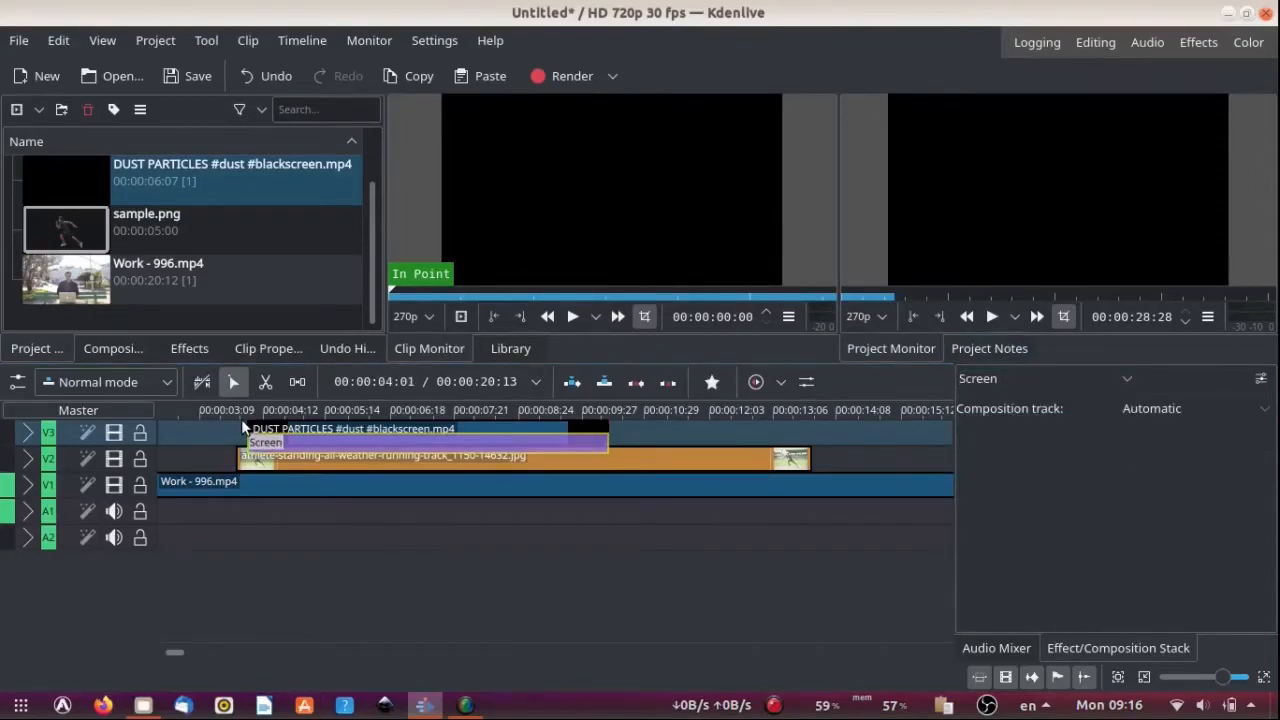
{"action": "left_click", "coordinate": [1175, 411]}
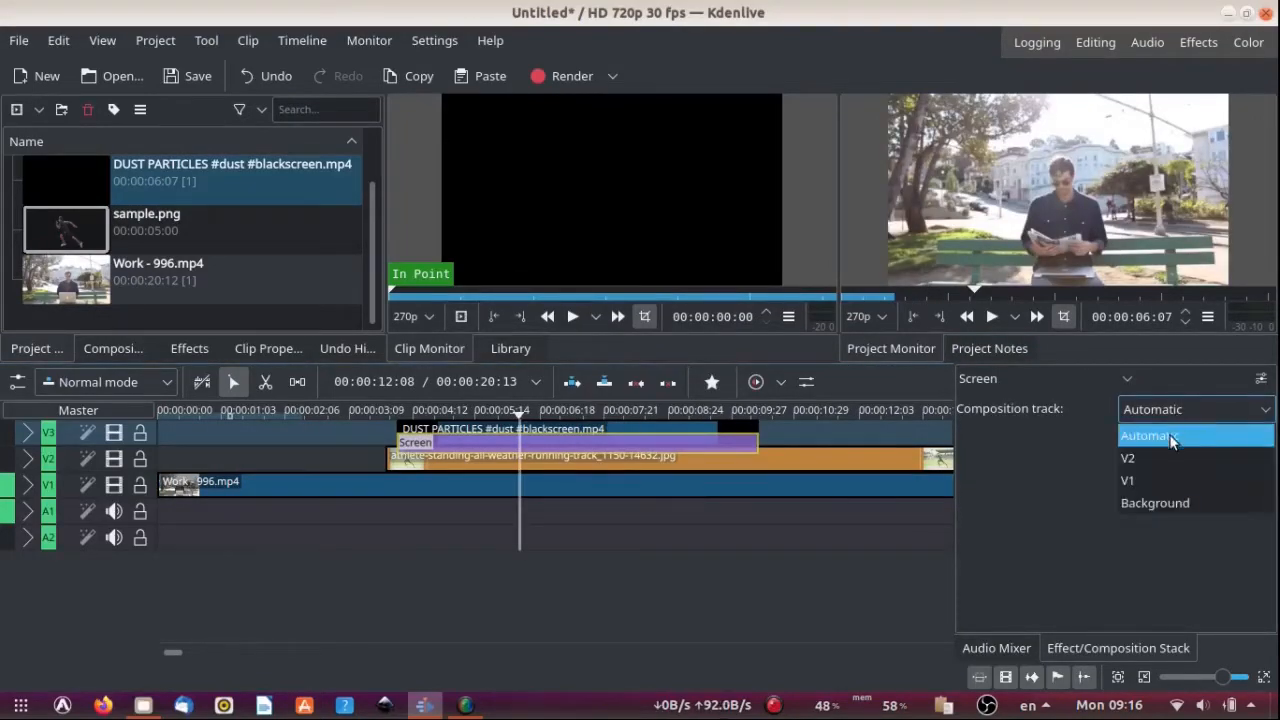
{"action": "left_click", "coordinate": [1147, 480]}
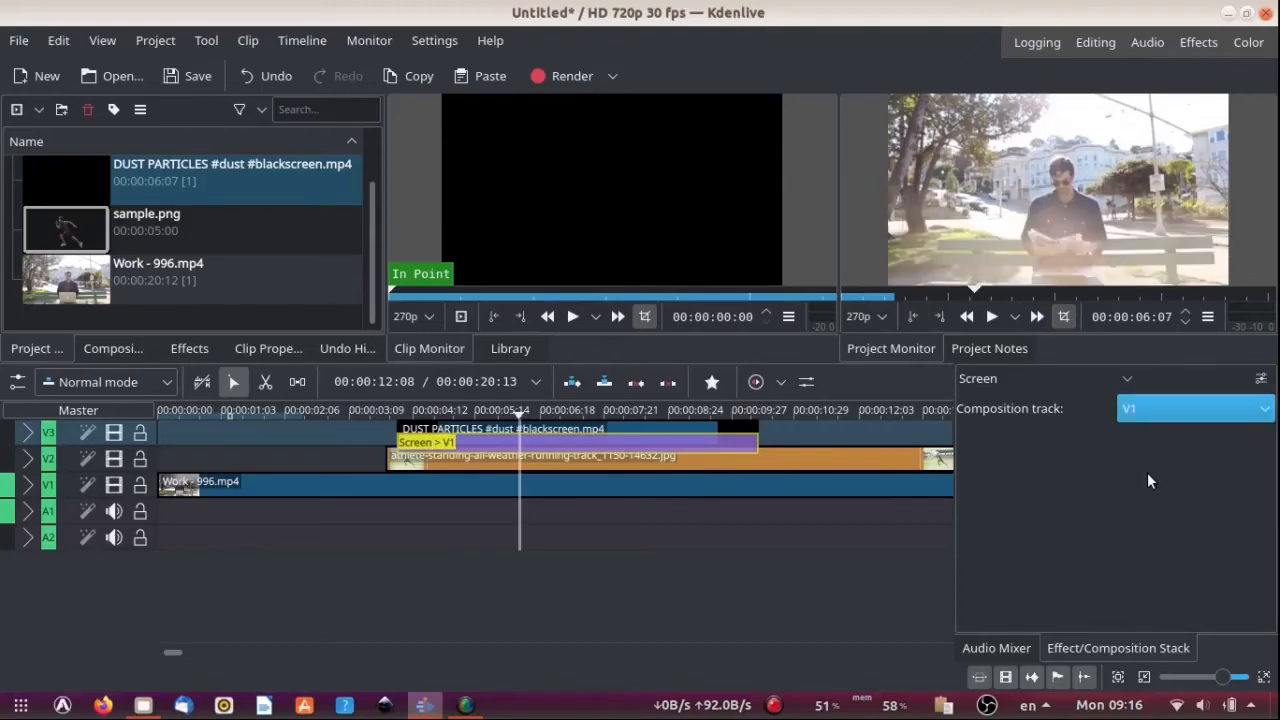
{"action": "left_click", "coordinate": [369, 446]}
{"action": "key", "text": "space"}
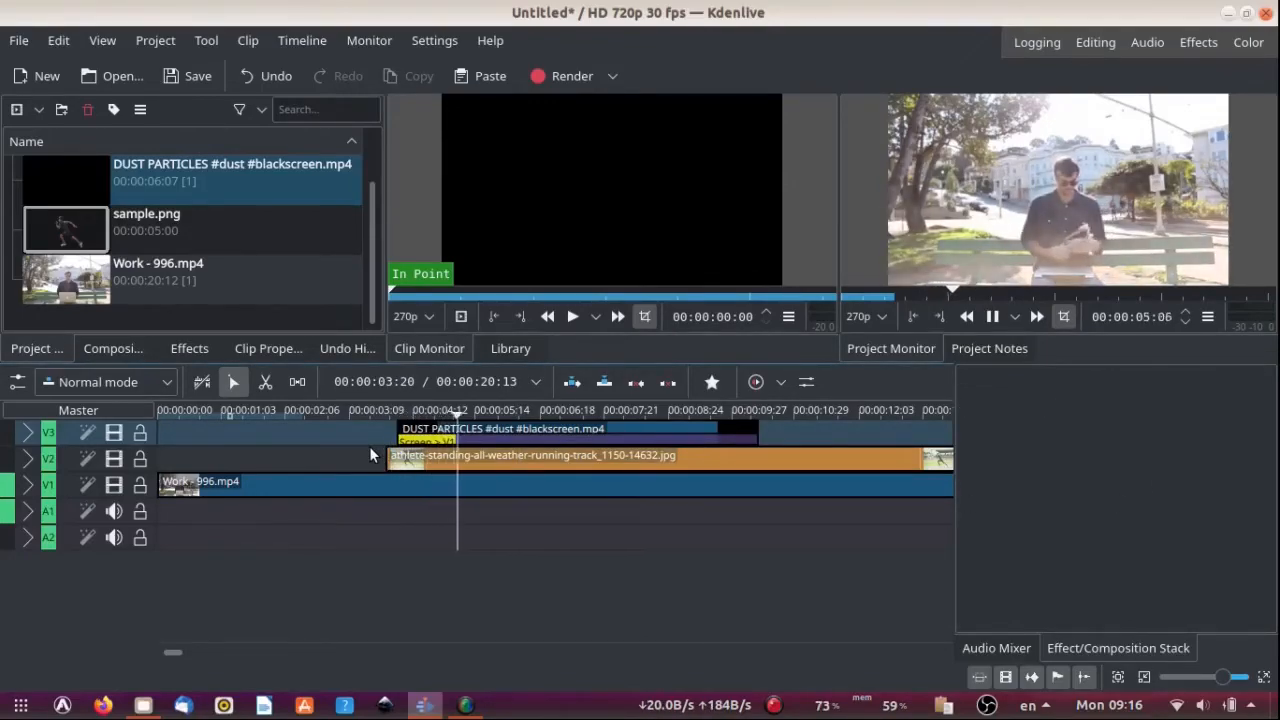